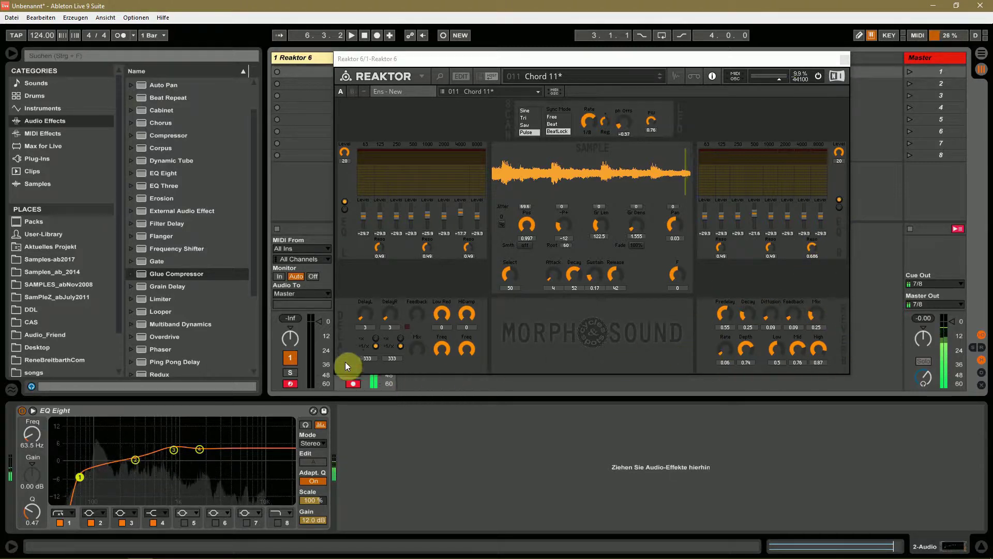
# - Browse Reaktor's snapshot banks, including FX and Lead, to see which presets are available
pyautogui.click(560, 77)
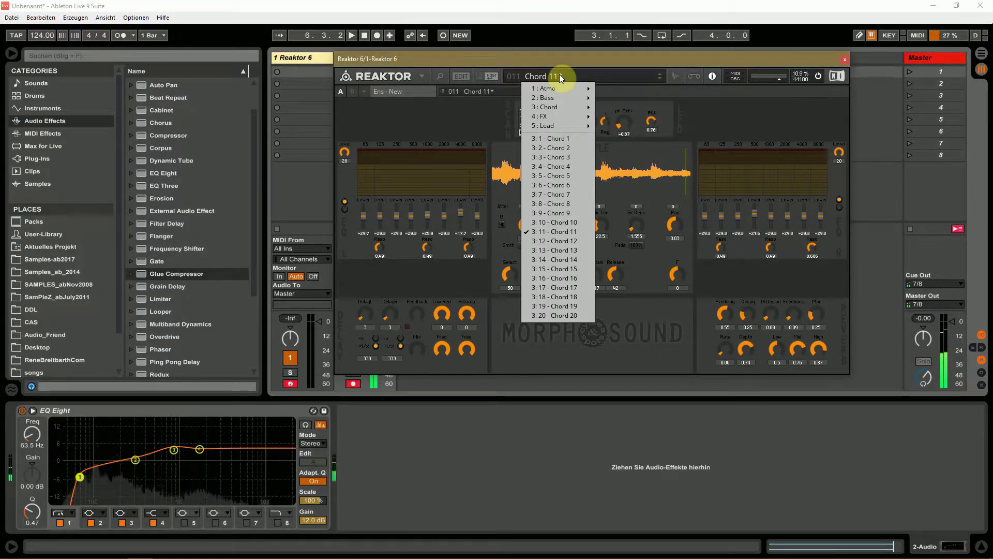
pyautogui.moveTo(554, 90)
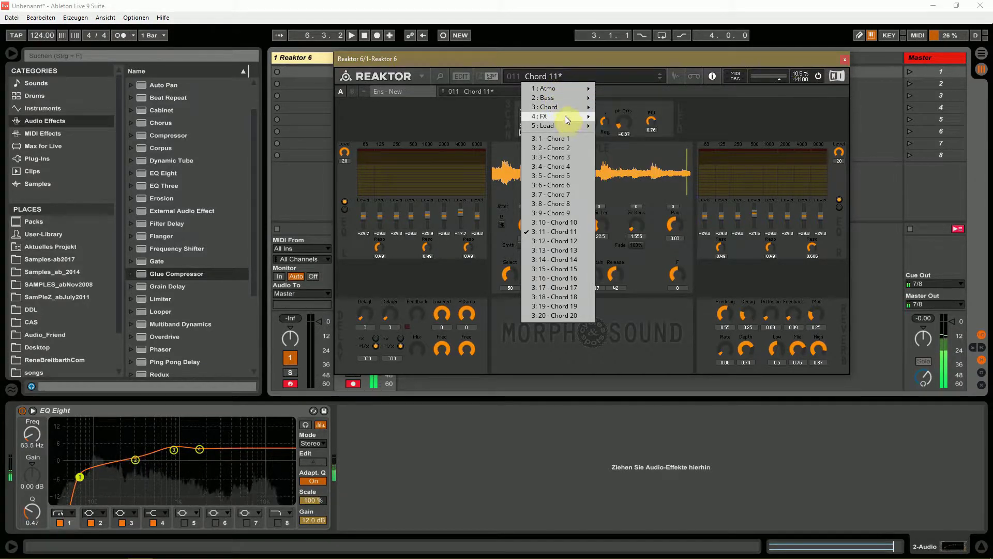
pyautogui.moveTo(566, 118)
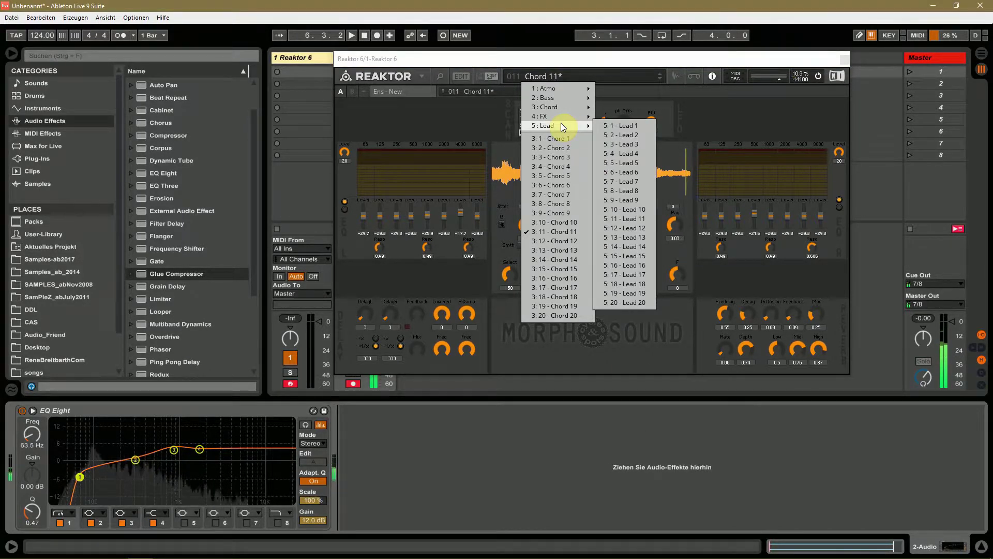
pyautogui.click(609, 284)
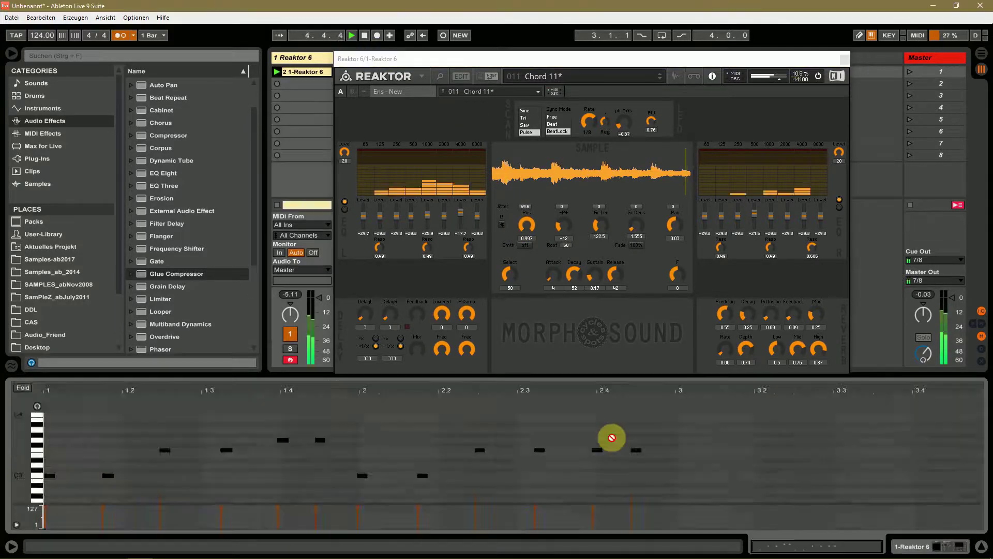
# - Shorten the MIDI clip's loop to 2 bars so it ends at bar 3
pyautogui.rightClick(711, 446)
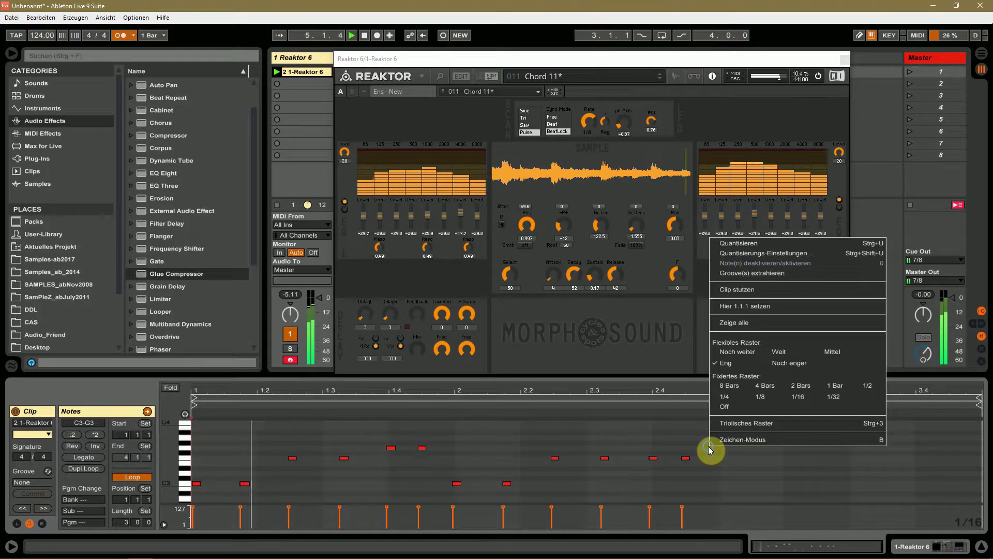
pyautogui.press('Escape')
pyautogui.moveTo(978, 398); pyautogui.dragTo(701, 417)
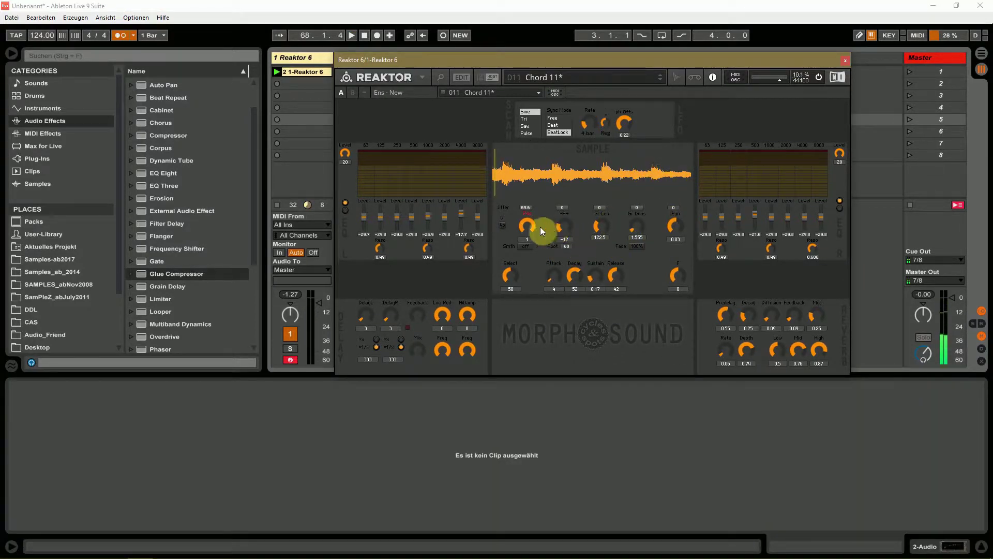
# - Lower the sample position to about 0.67, and vary the pan jitter while the Reaktor clip plays
pyautogui.moveTo(531, 244); pyautogui.dragTo(544, 281)
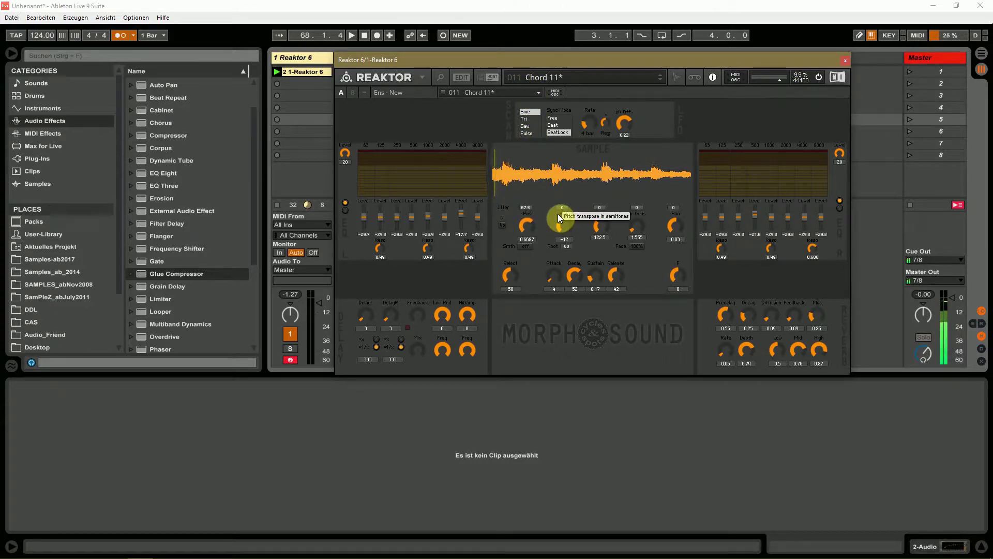
pyautogui.moveTo(679, 207); pyautogui.dragTo(675, 143)
pyautogui.click(284, 71)
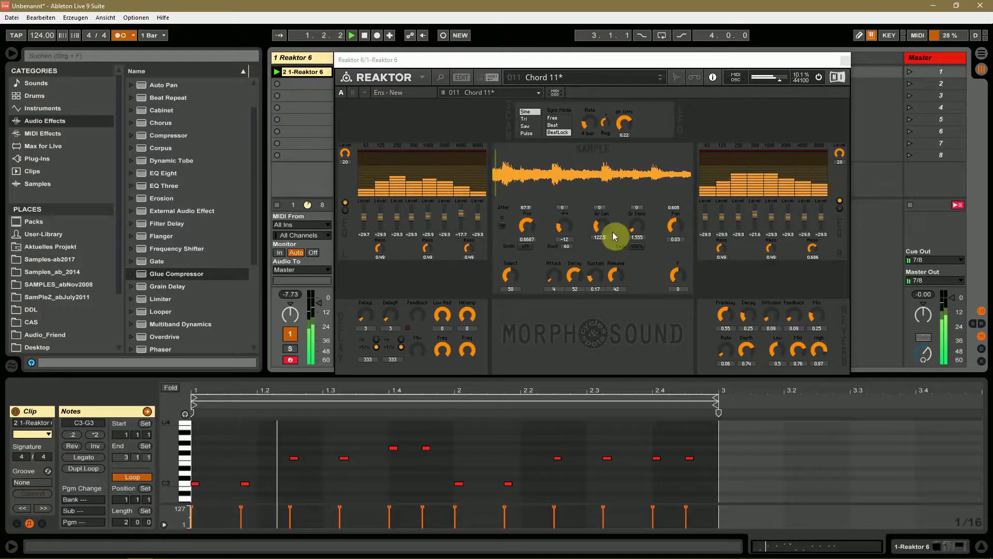
pyautogui.moveTo(678, 202); pyautogui.dragTo(683, 248)
pyautogui.moveTo(603, 207); pyautogui.dragTo(604, 130)
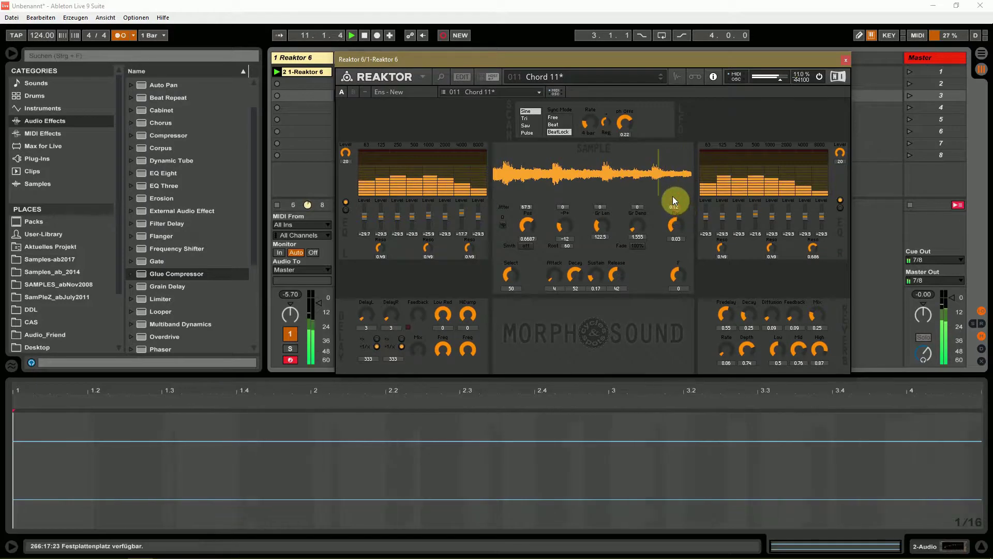
# - Set the pan jitter to 0.62 and grain length to 490, raise the position jitter to about 199.7, and shorten the release
pyautogui.moveTo(673, 197); pyautogui.dragTo(675, 153)
pyautogui.moveTo(604, 220); pyautogui.dragTo(607, 150)
pyautogui.moveTo(678, 218); pyautogui.dragTo(676, 184)
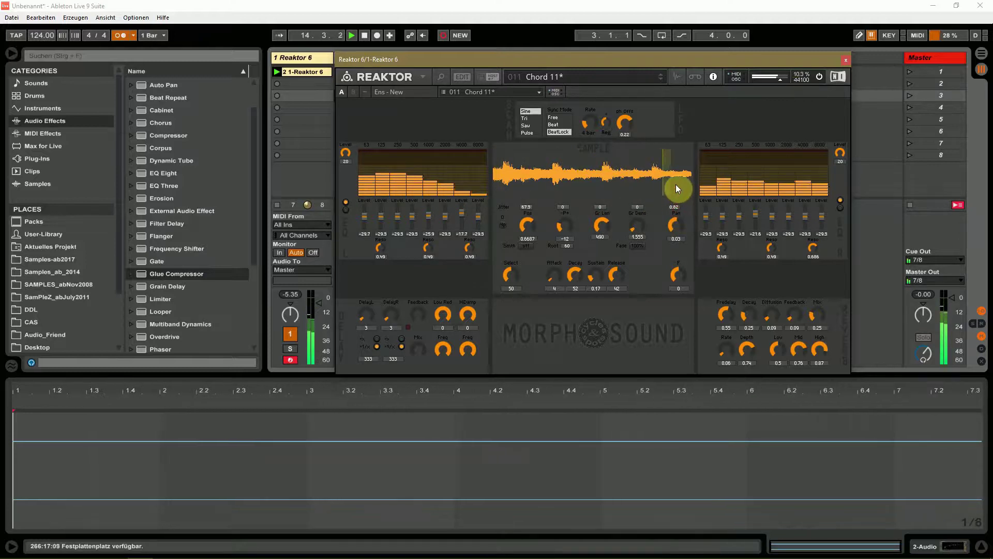
pyautogui.moveTo(526, 208); pyautogui.dragTo(532, 156)
pyautogui.moveTo(620, 271); pyautogui.dragTo(622, 284)
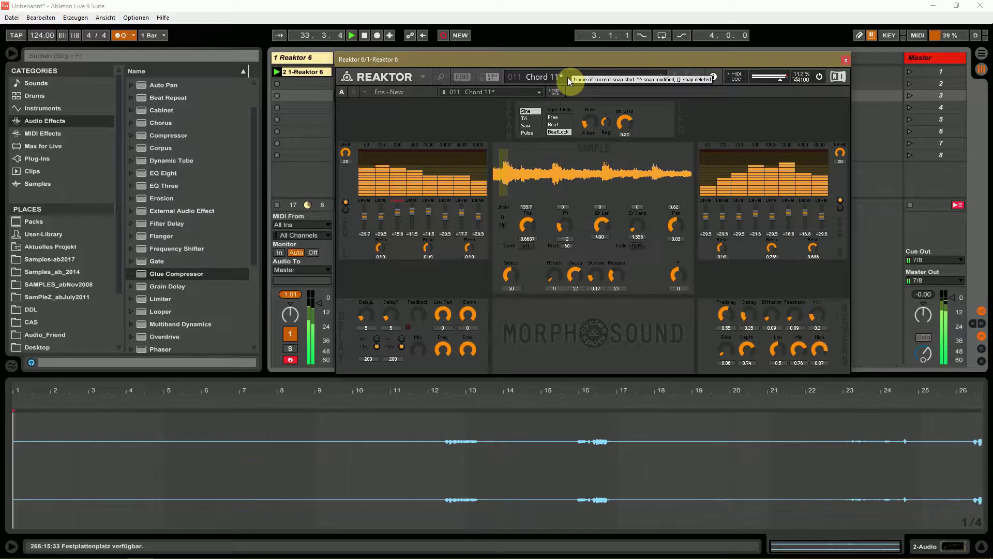
# - Load the Chord 2 snapshot and set its position to about 0.48, grain length to 562.5 and release to 47, lowering the LFO amount
pyautogui.click(555, 74)
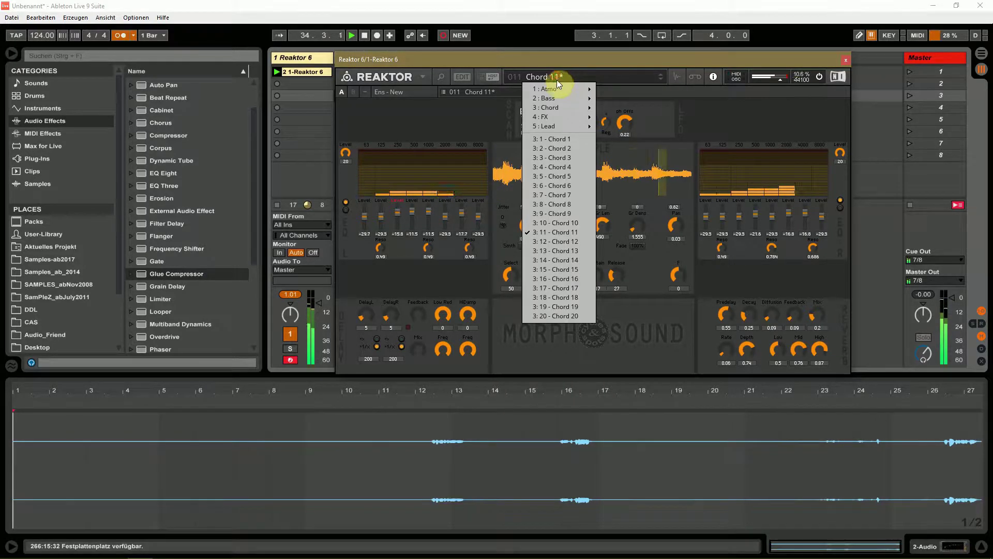
pyautogui.click(559, 137)
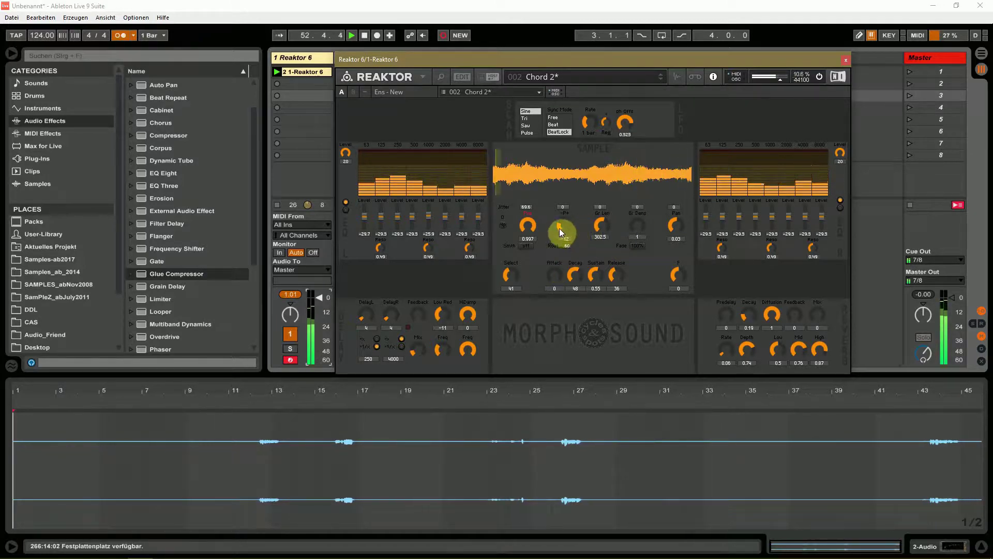
pyautogui.moveTo(532, 233); pyautogui.dragTo(541, 311)
pyautogui.moveTo(634, 133); pyautogui.dragTo(634, 162)
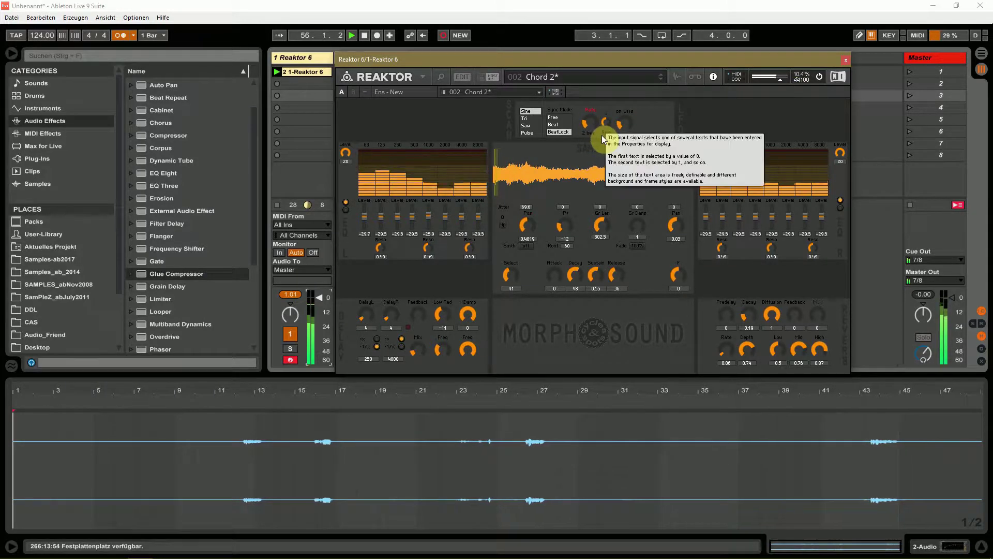
pyautogui.moveTo(606, 225); pyautogui.dragTo(602, 183)
pyautogui.moveTo(619, 268); pyautogui.dragTo(622, 257)
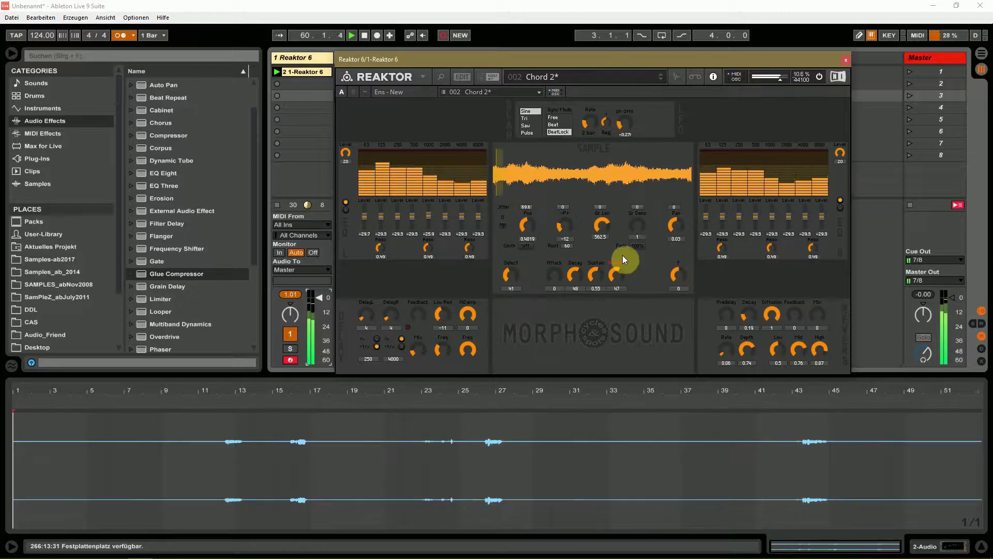
# - Load the Chord 3 snapshot to hear it, and replace it with Chord 5
pyautogui.click(557, 76)
pyautogui.click(564, 161)
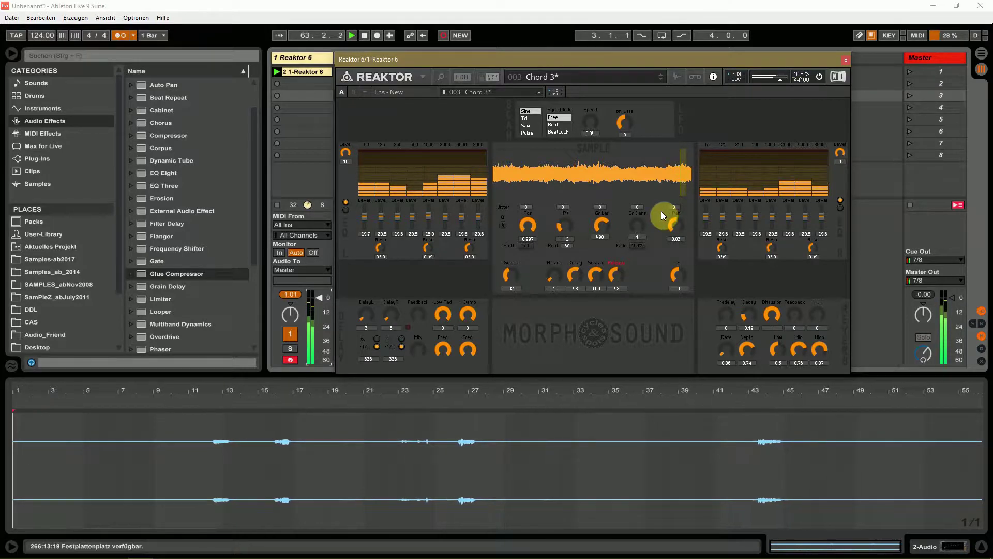
pyautogui.click(567, 75)
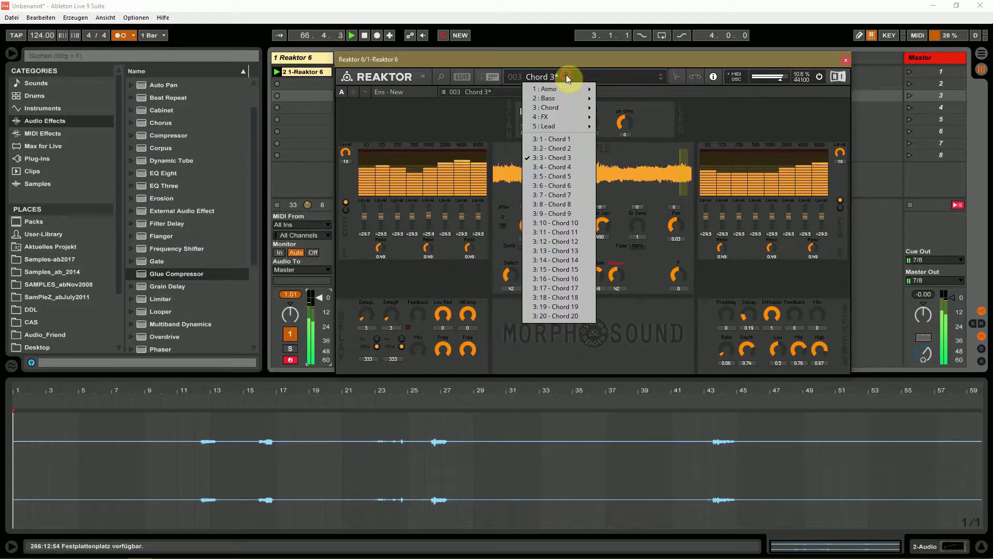
pyautogui.click(577, 167)
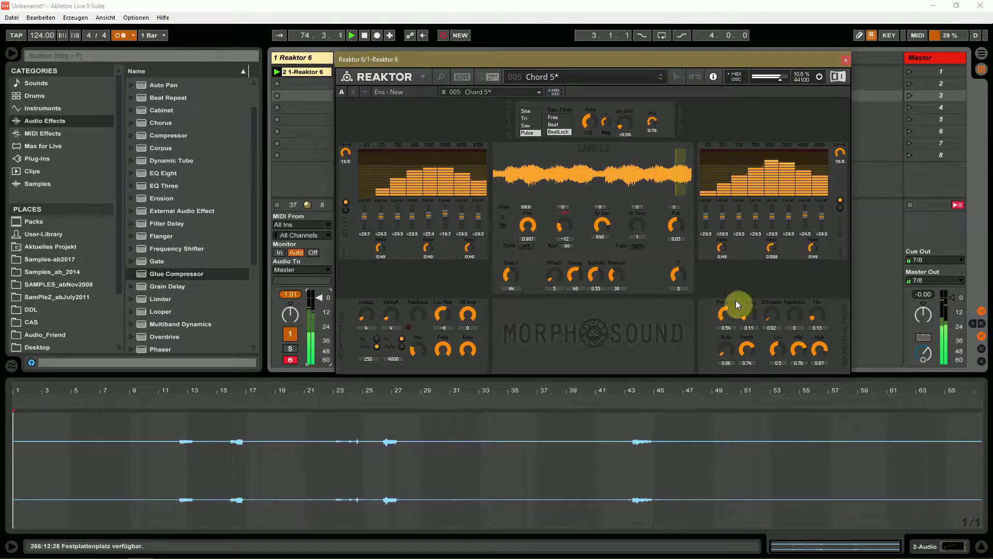
# - Lower the delay mix, and set the release to 41 and the sample position to about 0.33
pyautogui.moveTo(421, 348); pyautogui.dragTo(433, 376)
pyautogui.moveTo(612, 272); pyautogui.dragTo(614, 263)
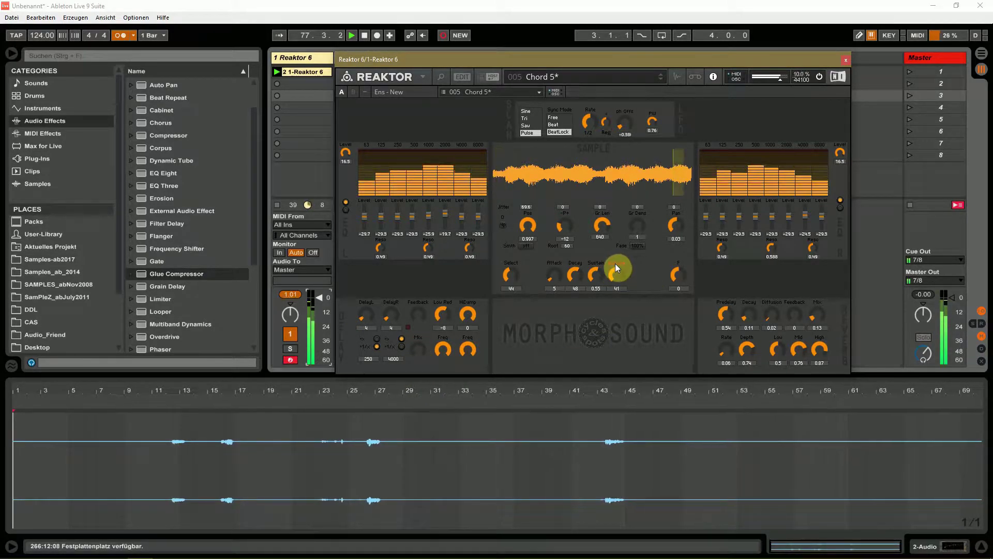
pyautogui.doubleClick(529, 224)
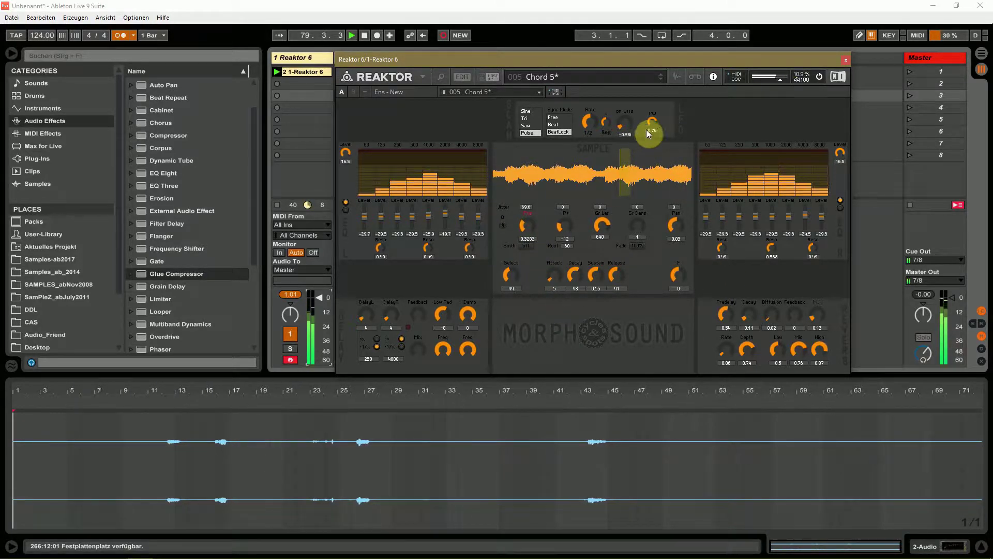
# - Set the LFO's pulse width to 0.461 and slow its rate
pyautogui.moveTo(652, 120); pyautogui.dragTo(654, 139)
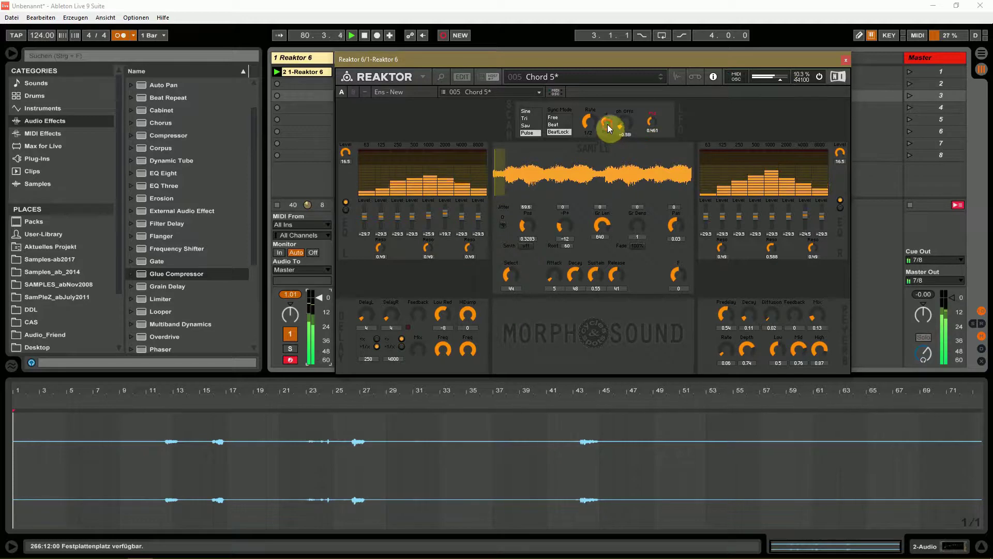
pyautogui.click(590, 129)
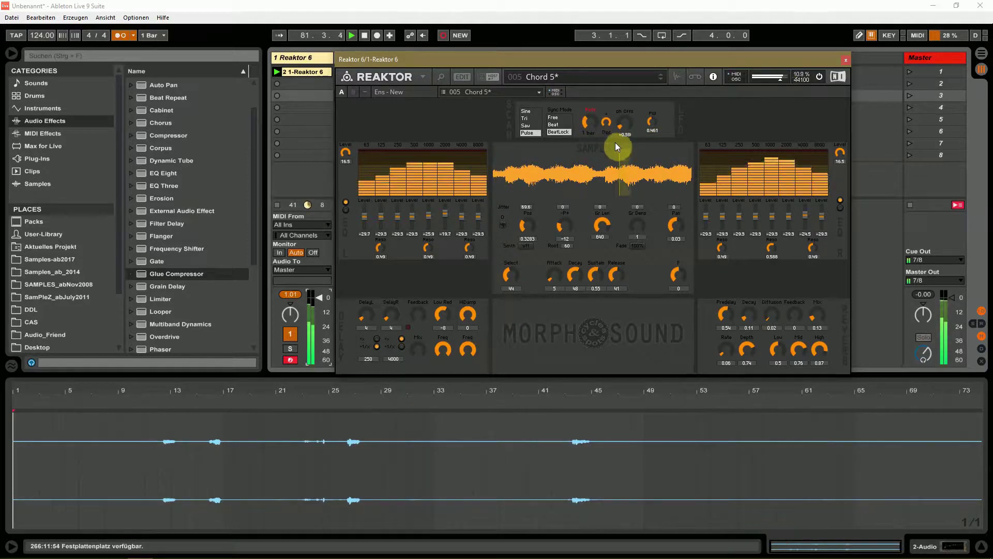
# - Load the Chord 8 snapshot and set its LFO amount to about 0.035, position to about 0.66 and grain length to 122.5
pyautogui.click(562, 76)
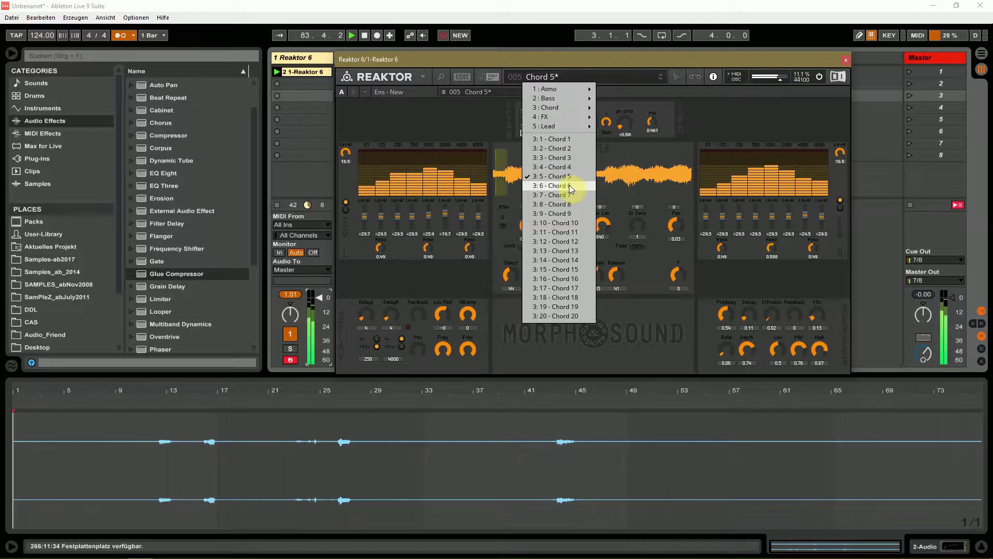
pyautogui.click(568, 205)
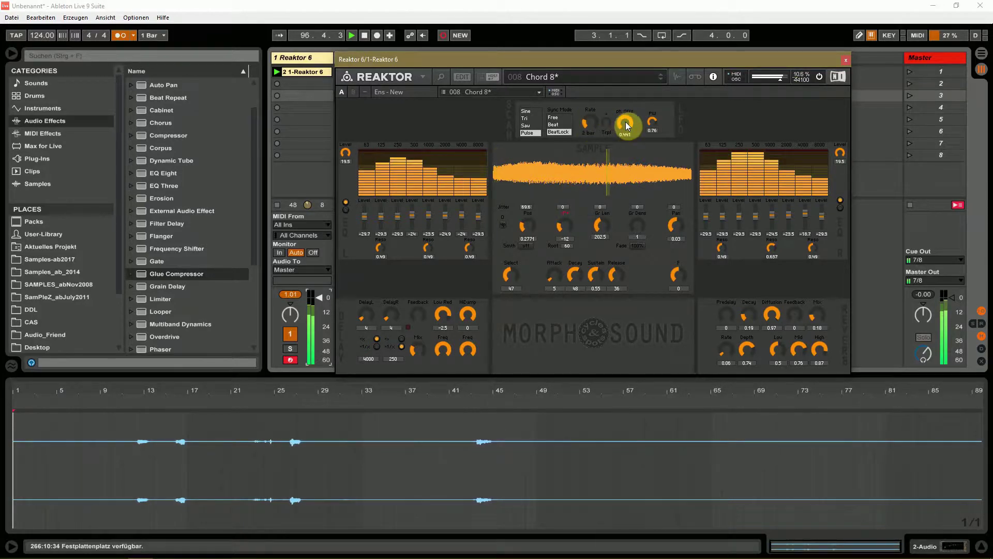
pyautogui.moveTo(630, 129)
pyautogui.mouseDown()
pyautogui.moveTo(628, 111)
pyautogui.moveTo(631, 131)
pyautogui.mouseUp()
pyautogui.moveTo(525, 225)
pyautogui.mouseDown()
pyautogui.moveTo(556, 243)
pyautogui.moveTo(538, 224)
pyautogui.moveTo(535, 182)
pyautogui.mouseUp()
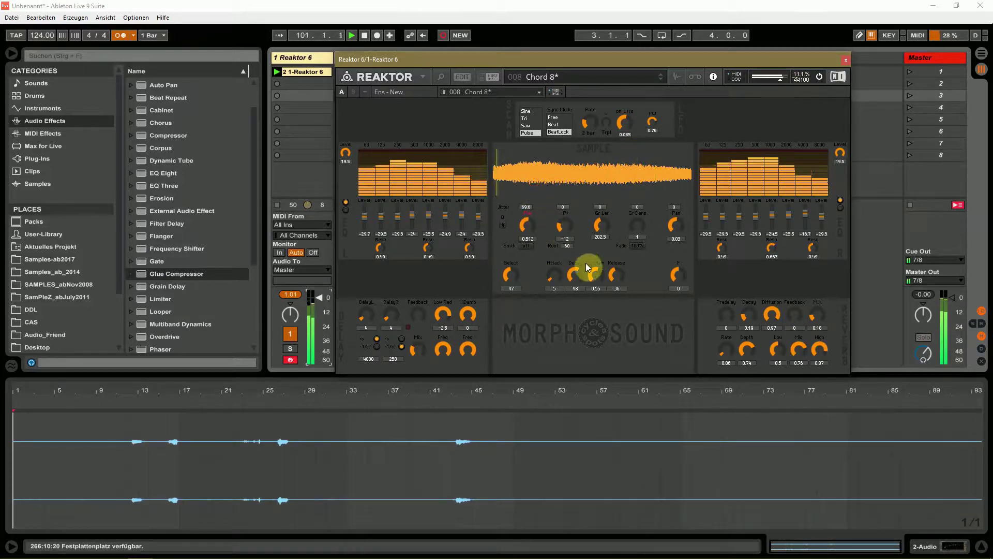
pyautogui.moveTo(527, 223); pyautogui.dragTo(532, 211)
pyautogui.moveTo(603, 229); pyautogui.dragTo(610, 245)
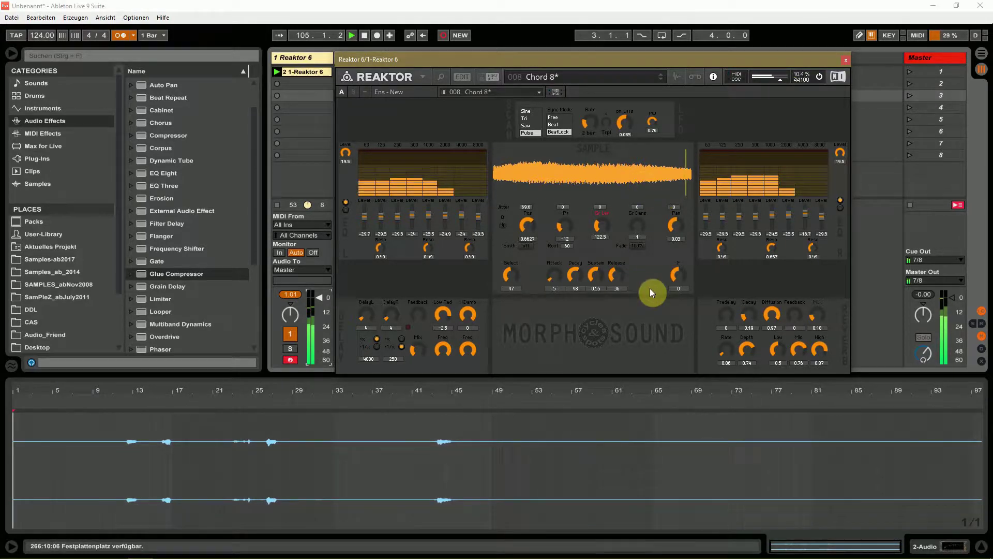
# - Load the Chord 9 snapshot to hear it, and replace it with Chord 10
pyautogui.click(584, 79)
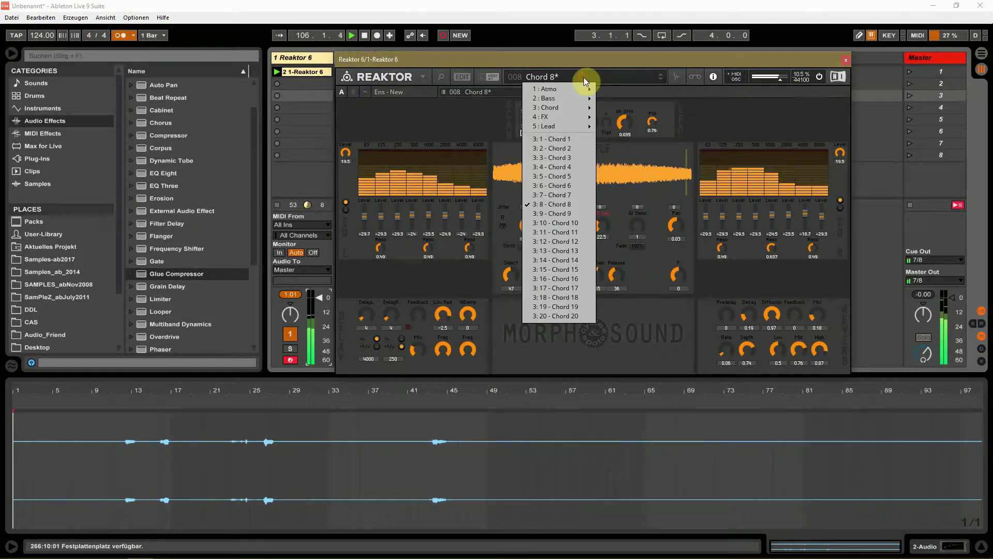
pyautogui.click(568, 213)
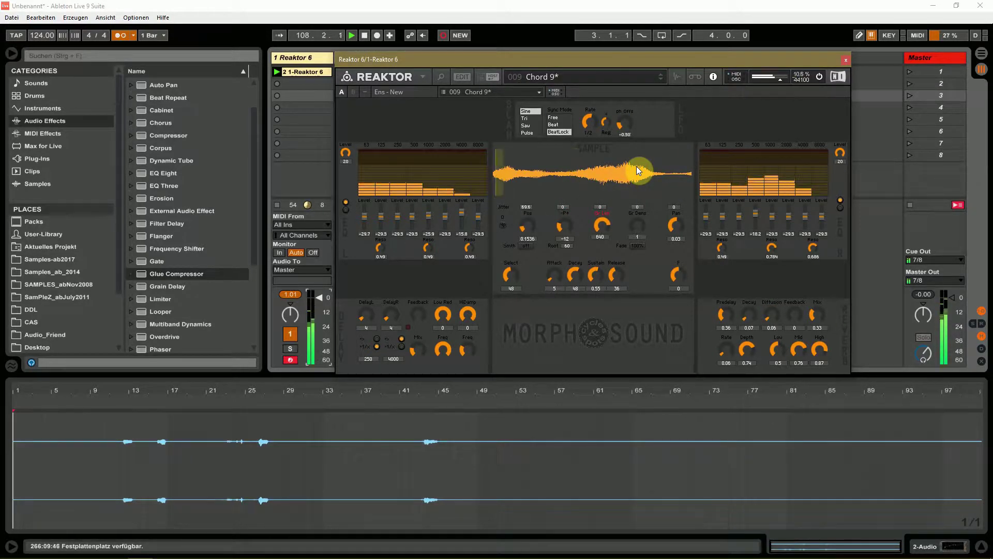
pyautogui.click(571, 78)
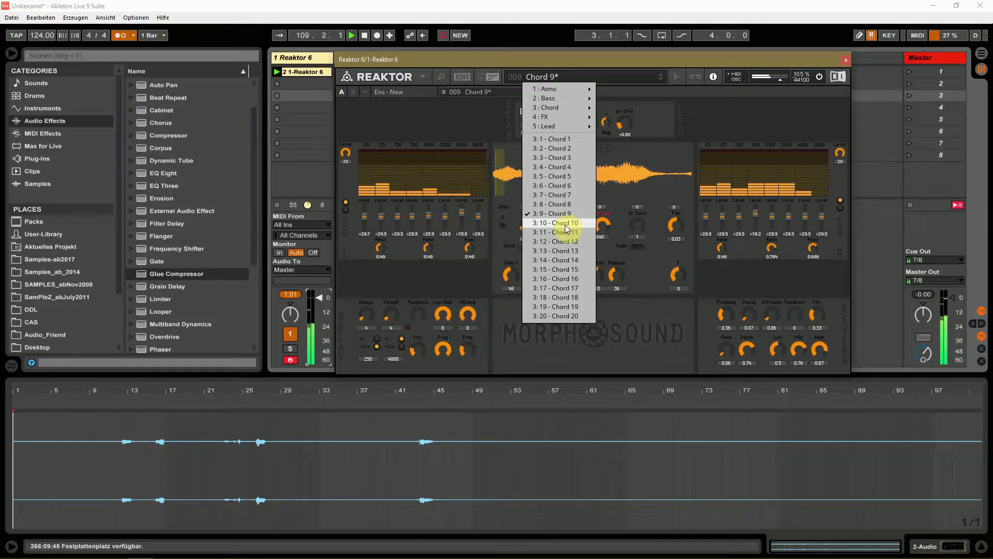
pyautogui.click(565, 225)
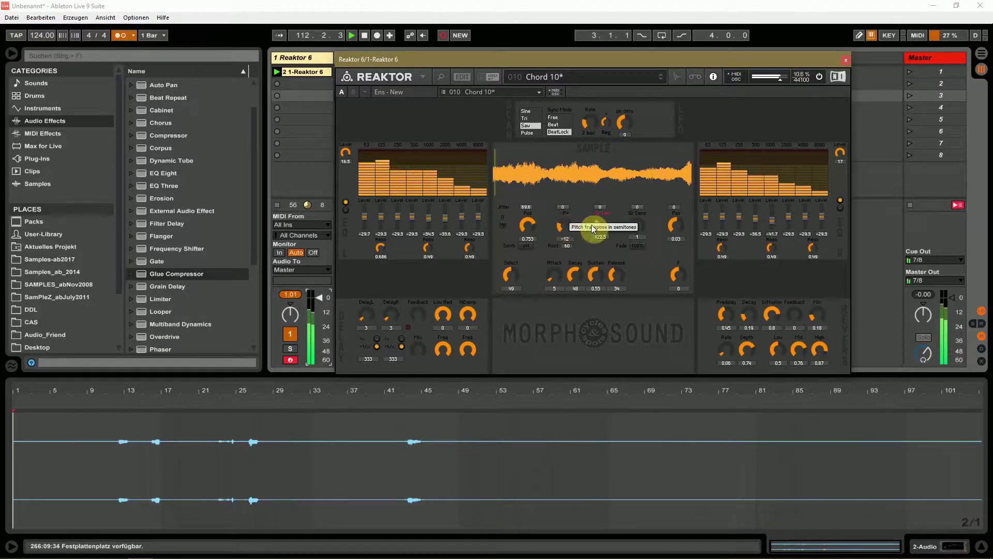
# - Raise the middle resonance to 0.755 in the right channel's filter bank and 0.686 in the left, and adjust mid-band levels
pyautogui.moveTo(784, 225); pyautogui.dragTo(788, 201)
pyautogui.moveTo(780, 250); pyautogui.dragTo(776, 237)
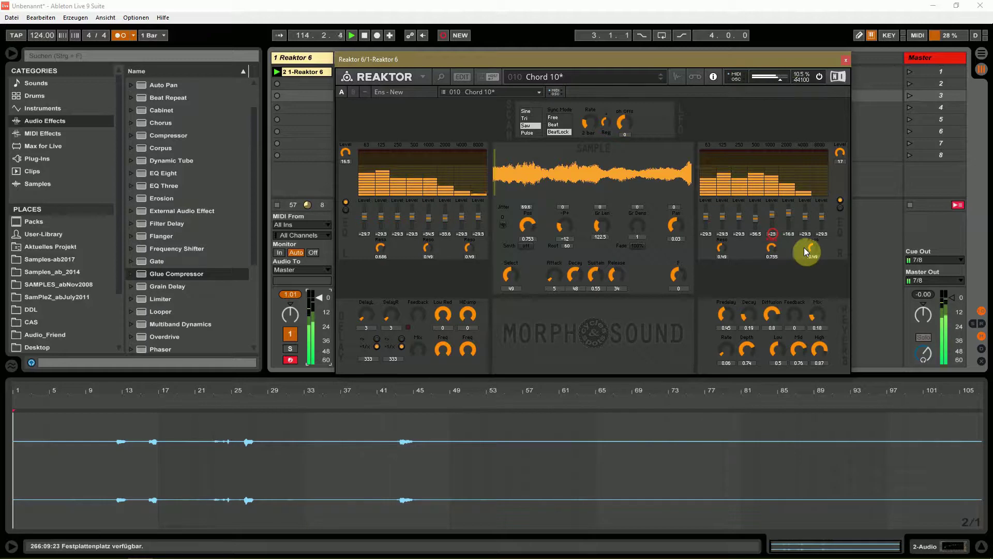
pyautogui.moveTo(428, 249); pyautogui.dragTo(428, 202)
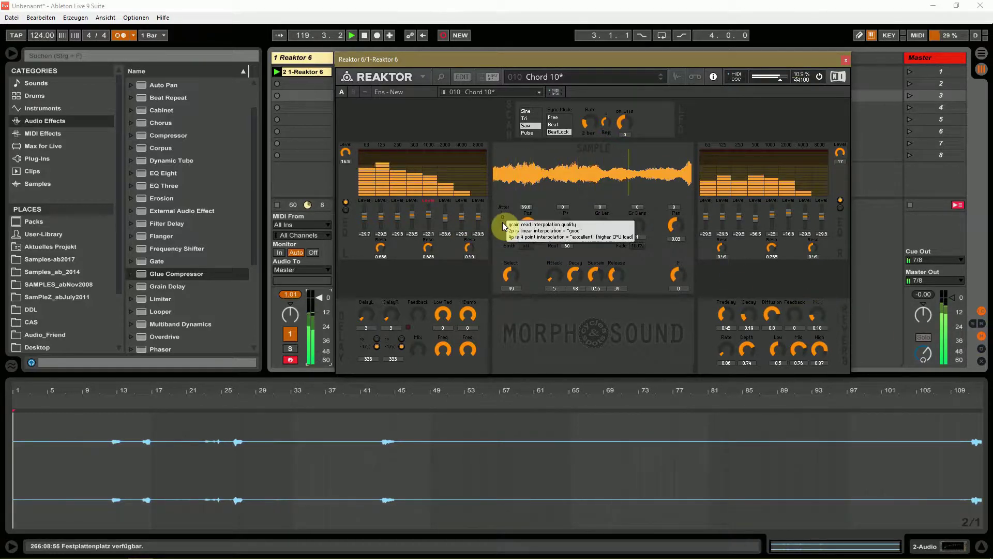
pyautogui.moveTo(433, 217); pyautogui.dragTo(415, 227)
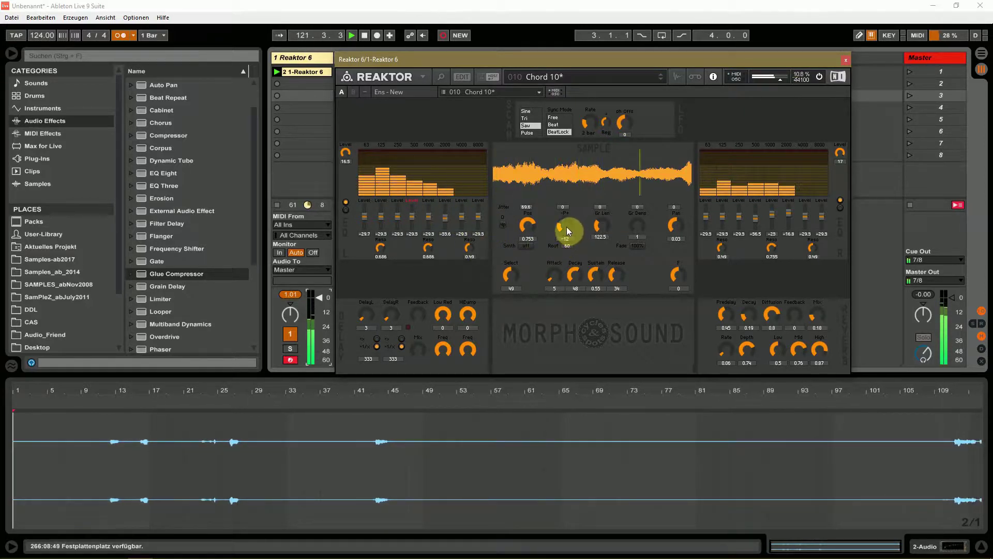
# - Set the pitch to 0 and the grain length to 360, and adjust the right filter bank's upper band levels
pyautogui.moveTo(568, 229); pyautogui.dragTo(607, 207)
pyautogui.moveTo(772, 218); pyautogui.dragTo(792, 221)
pyautogui.click(805, 221)
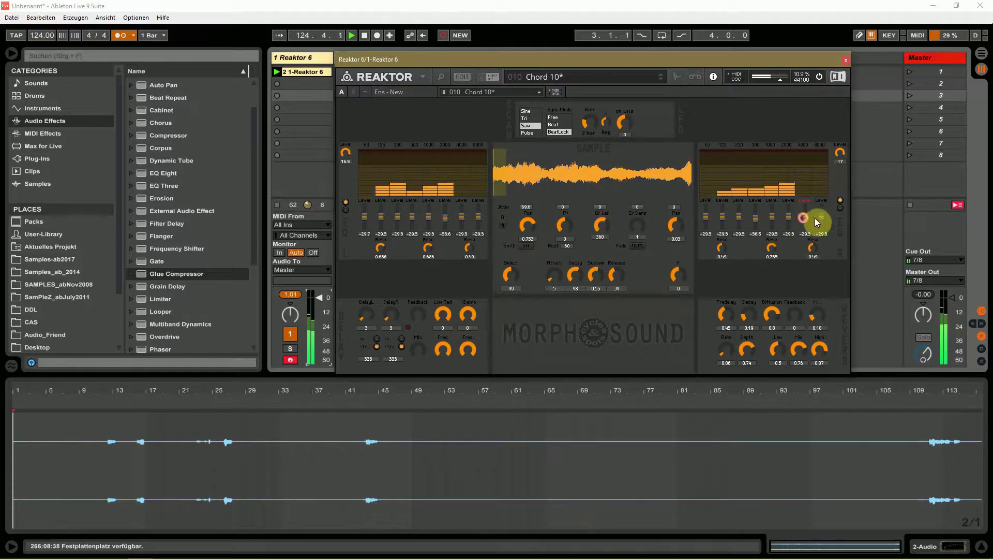
# - Load the Chord 12 snapshot and rework its delay, adjusting the delay filter, setting the left delay to 4 and switching its time unit
pyautogui.click(559, 77)
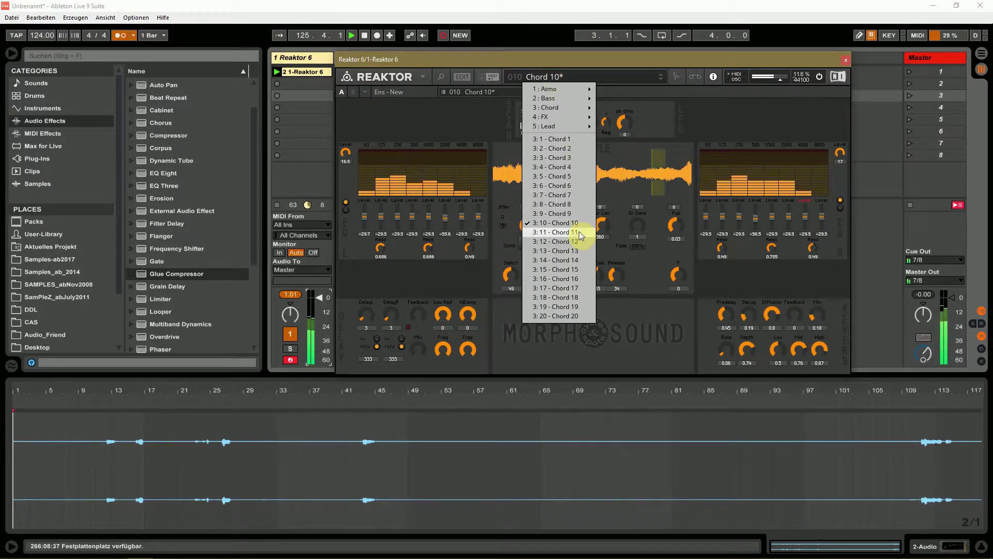
pyautogui.click(563, 247)
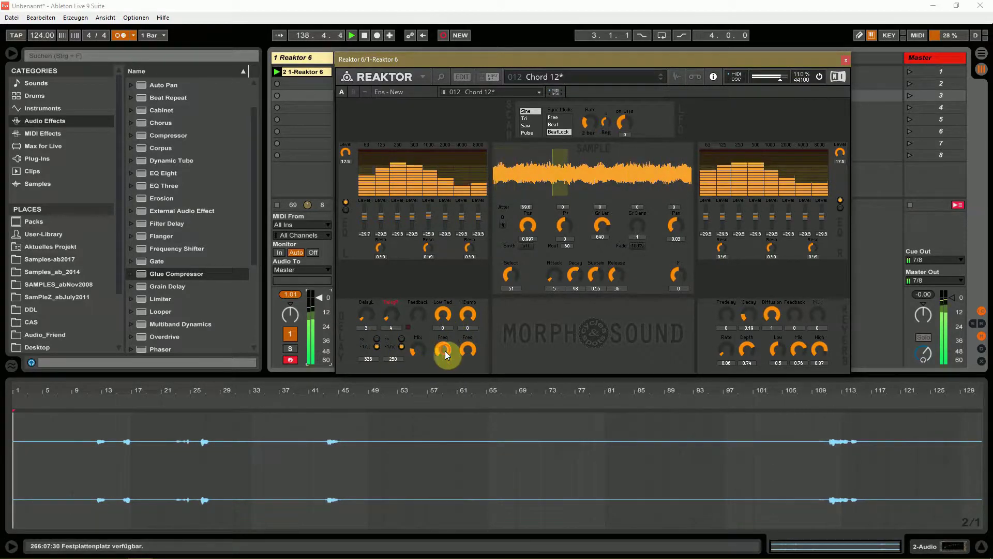
pyautogui.moveTo(448, 318); pyautogui.dragTo(459, 349)
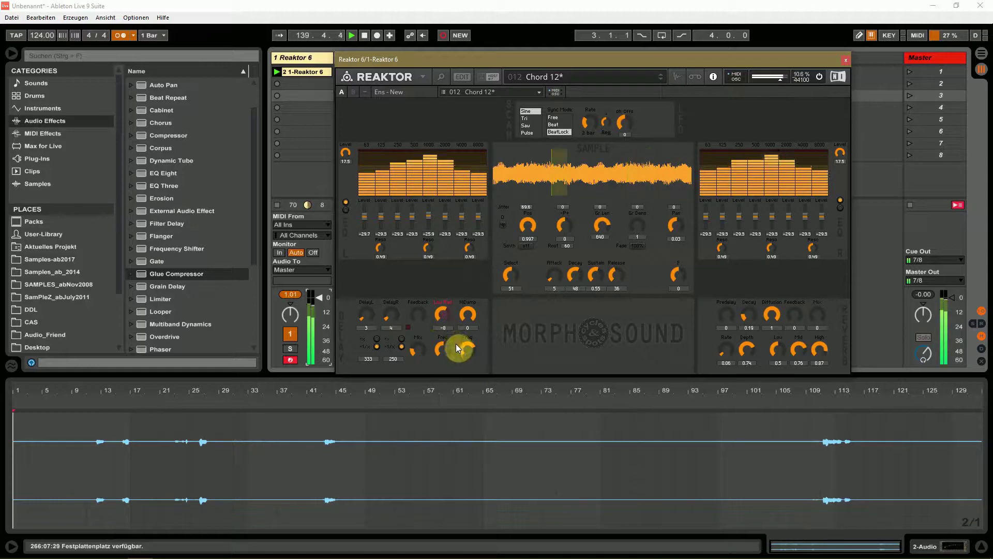
pyautogui.moveTo(371, 320); pyautogui.dragTo(366, 314)
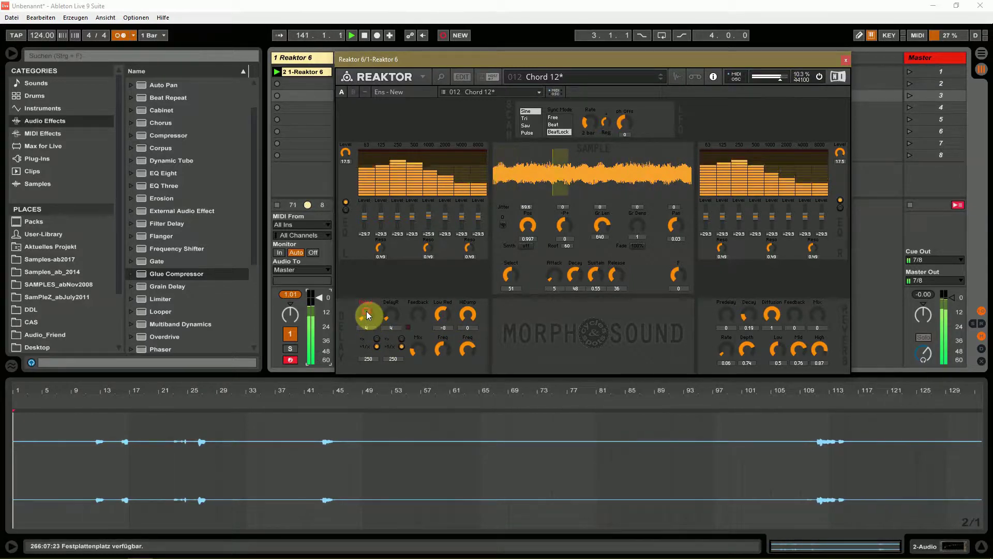
pyautogui.click(376, 339)
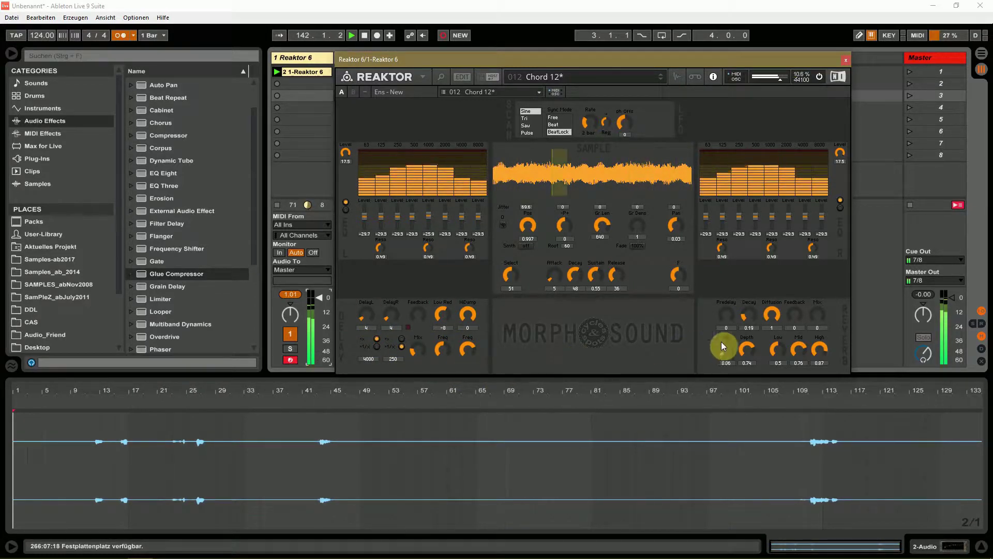
# - Set the reverb mix to 0.37 and the LFO amount to about -0.40, lower the position to about 0.59, and adjust the LFO rate
pyautogui.moveTo(811, 310); pyautogui.dragTo(809, 291)
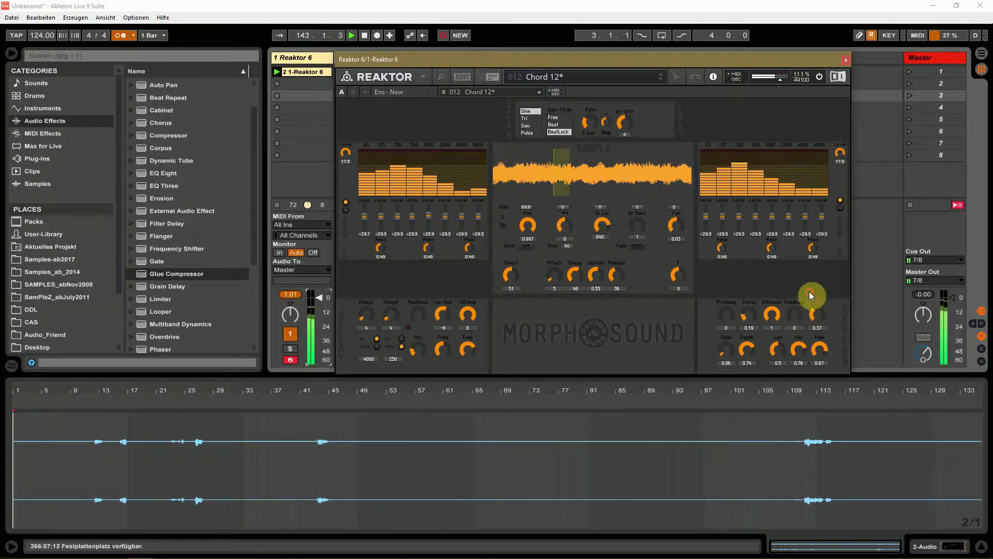
pyautogui.moveTo(621, 122); pyautogui.dragTo(630, 147)
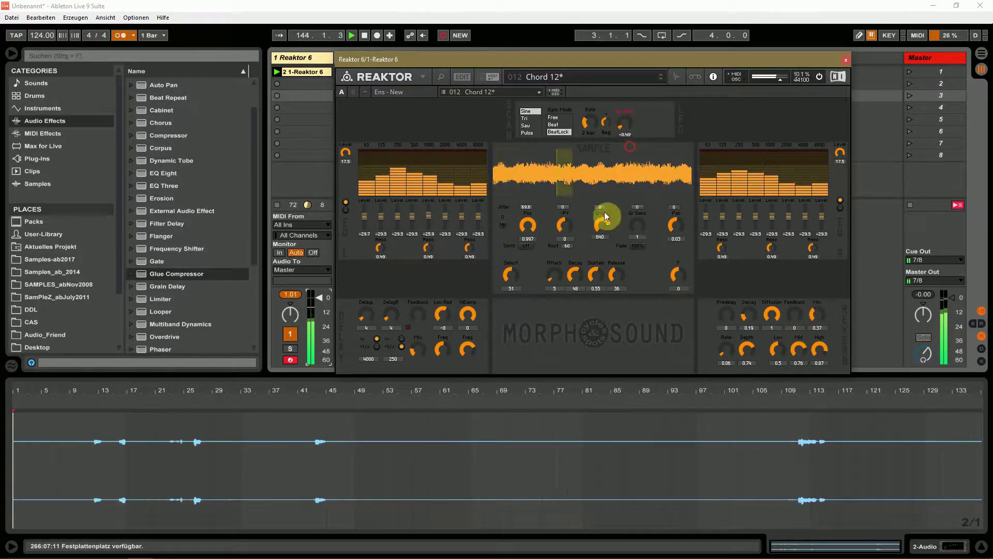
pyautogui.moveTo(533, 226)
pyautogui.mouseDown()
pyautogui.moveTo(547, 297)
pyautogui.moveTo(532, 191)
pyautogui.mouseUp()
pyautogui.click(588, 123)
pyautogui.moveTo(591, 127)
pyautogui.mouseDown()
pyautogui.moveTo(641, 145)
pyautogui.moveTo(593, 124)
pyautogui.mouseUp()
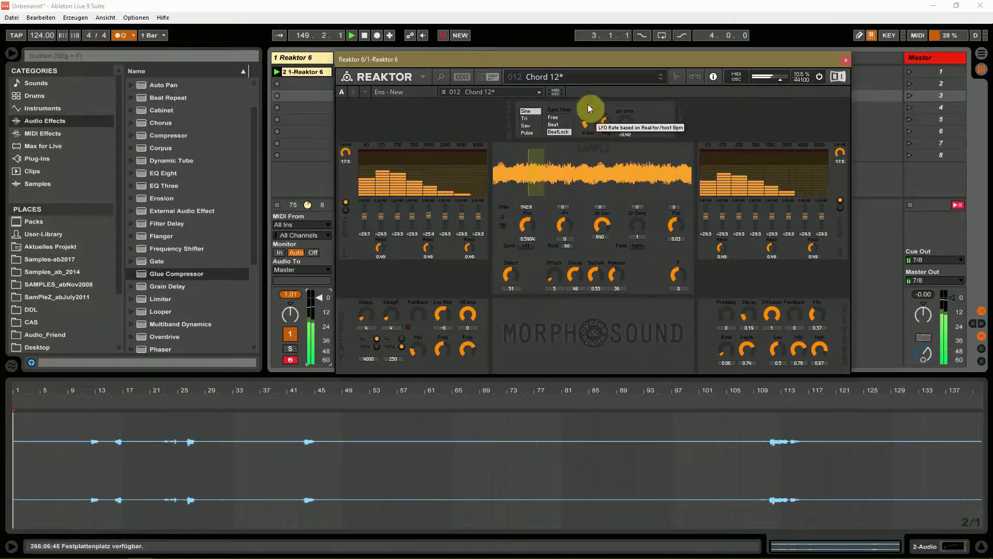
pyautogui.click(567, 75)
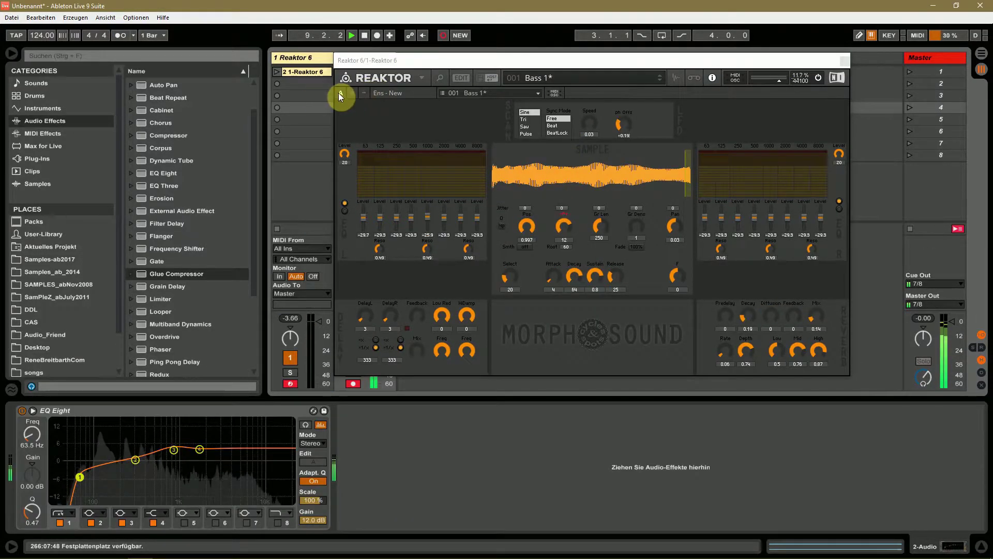
# - Load the Bass 1 snapshot and launch the first MIDI clip on the Reaktor 6 track
pyautogui.click(548, 78)
pyautogui.click(556, 140)
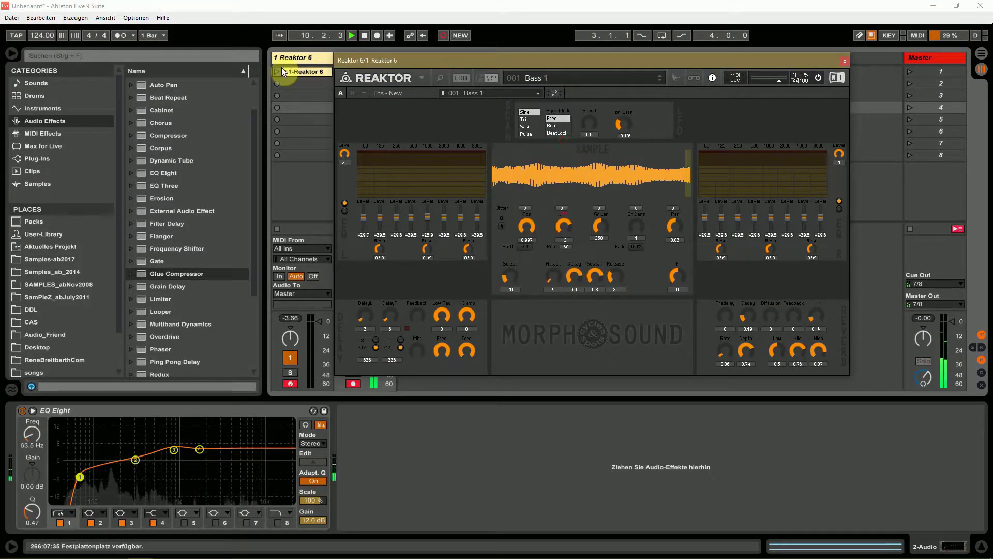
pyautogui.click(278, 71)
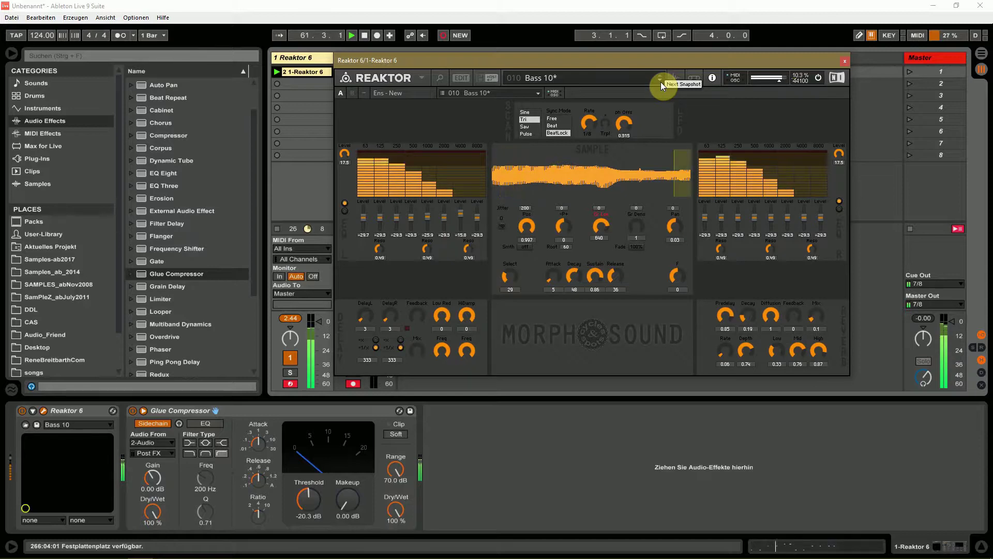
# - Load the Bass 11 snapshot, lower its reverb mix, and set the grain length to 250 and the LFO speed to about 3.46
pyautogui.click(660, 82)
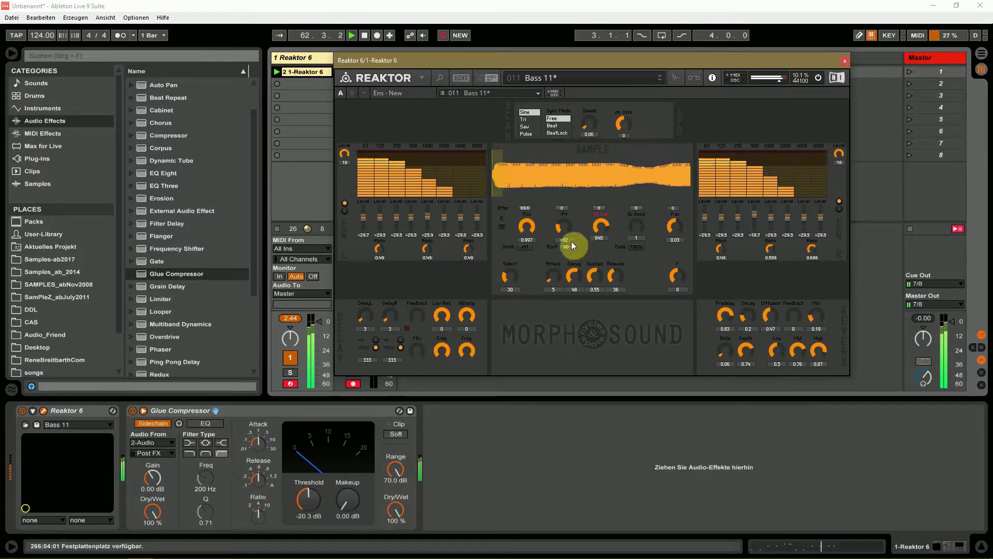
pyautogui.moveTo(815, 321); pyautogui.dragTo(815, 329)
pyautogui.moveTo(616, 283); pyautogui.dragTo(619, 272)
pyautogui.moveTo(600, 229); pyautogui.dragTo(625, 284)
pyautogui.moveTo(589, 128); pyautogui.dragTo(595, 84)
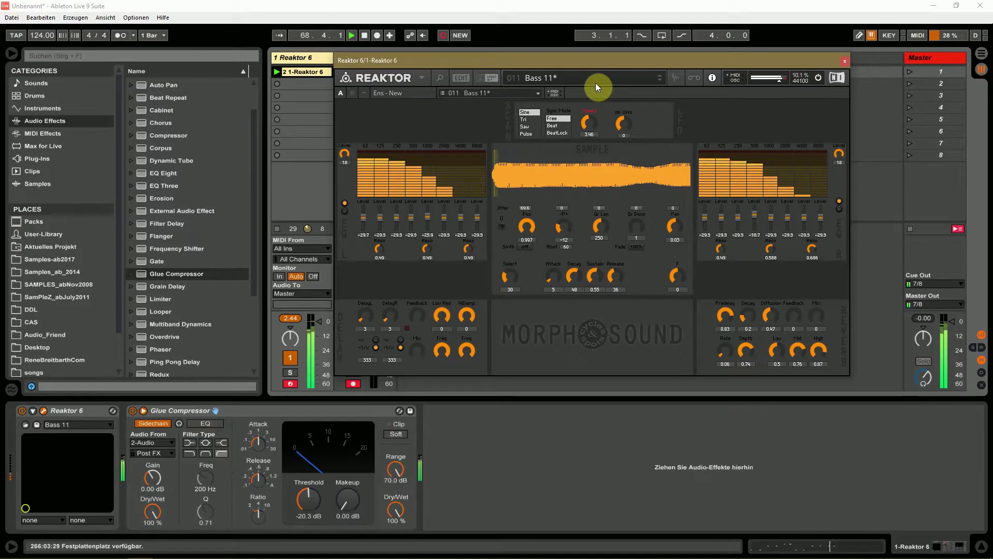
# - Load the Bass 12 snapshot and set its pitch to 0
pyautogui.click(661, 81)
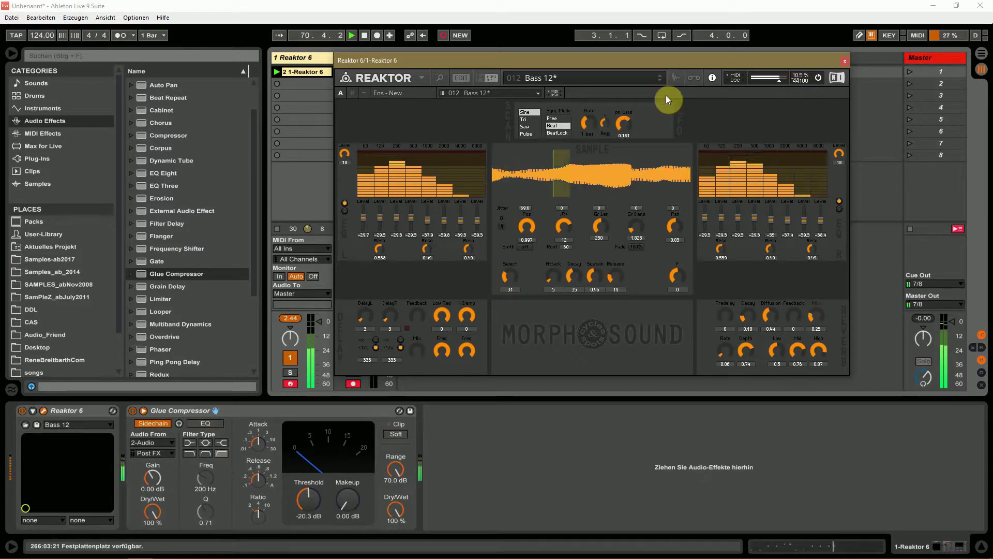
pyautogui.click(567, 227)
pyautogui.moveTo(567, 227); pyautogui.dragTo(569, 232)
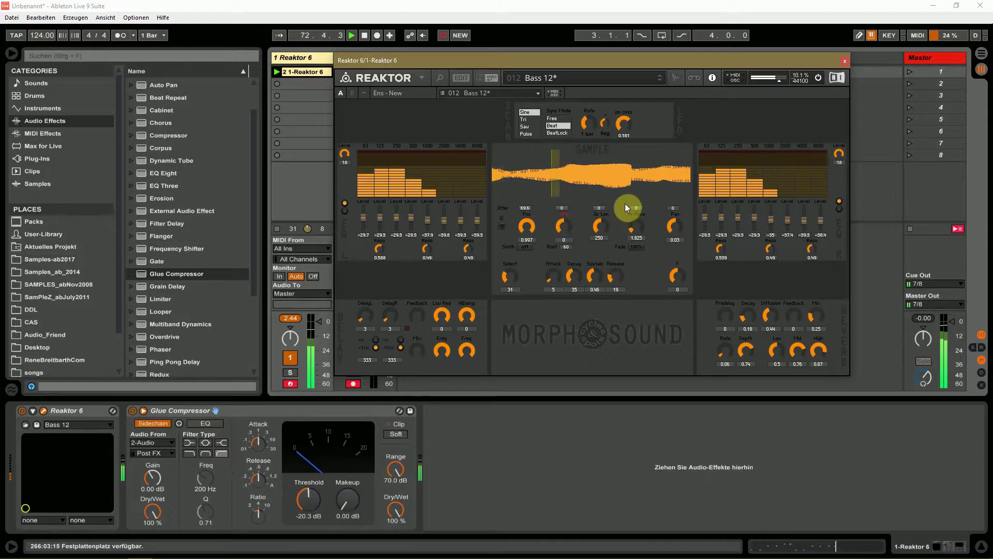
# - Advance through the Bass 13 and Bass 14 snapshots to Bass 15 and set its pitch to -9
pyautogui.click(660, 80)
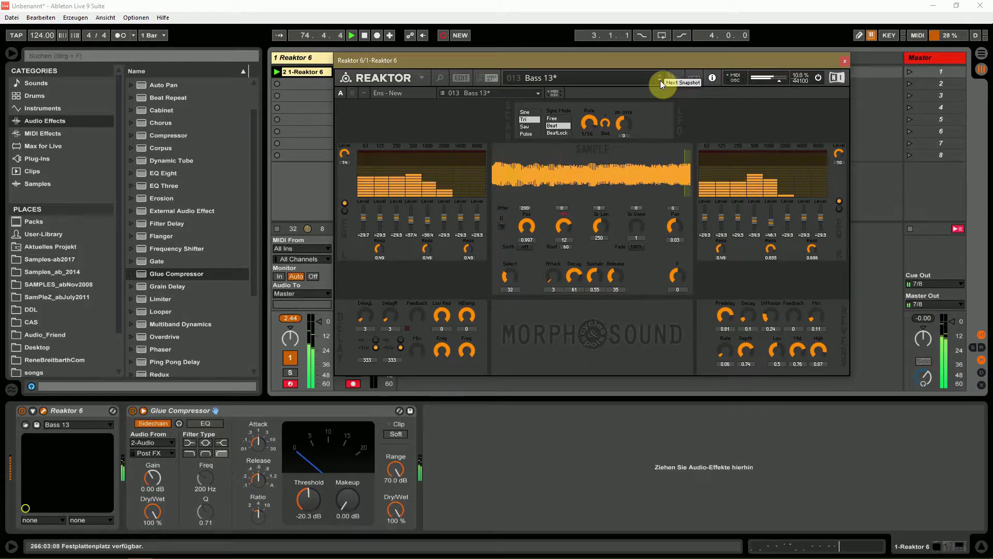
pyautogui.click(660, 80)
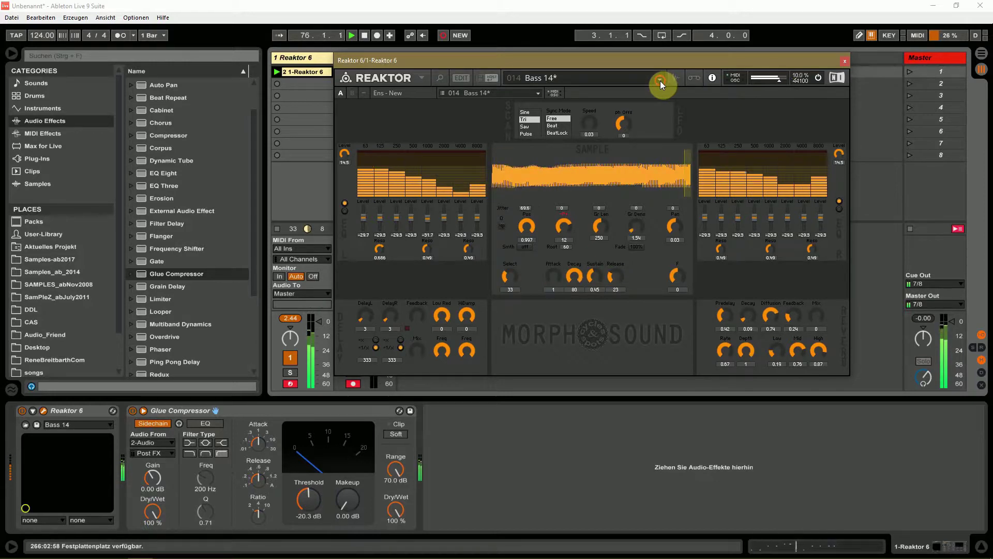
pyautogui.click(660, 81)
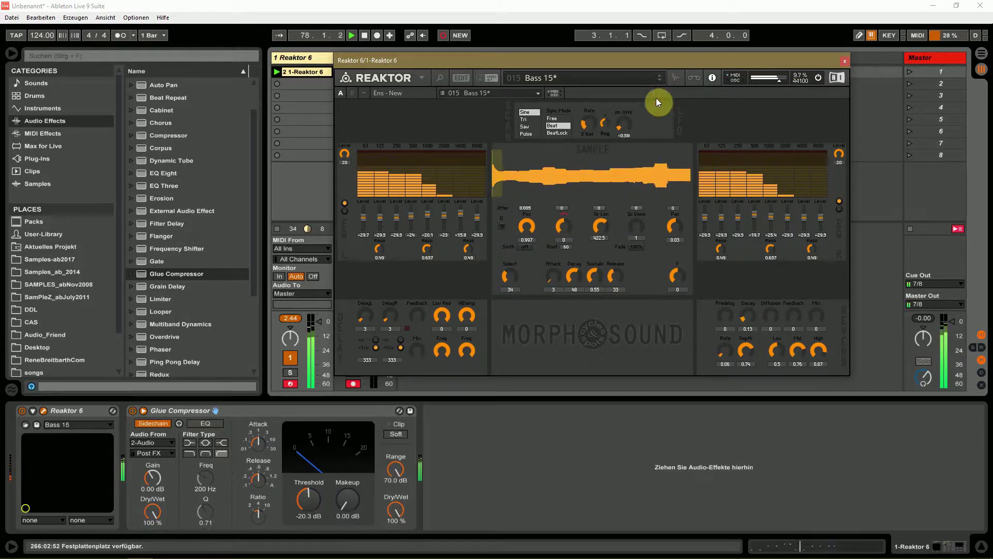
pyautogui.moveTo(566, 230); pyautogui.dragTo(570, 244)
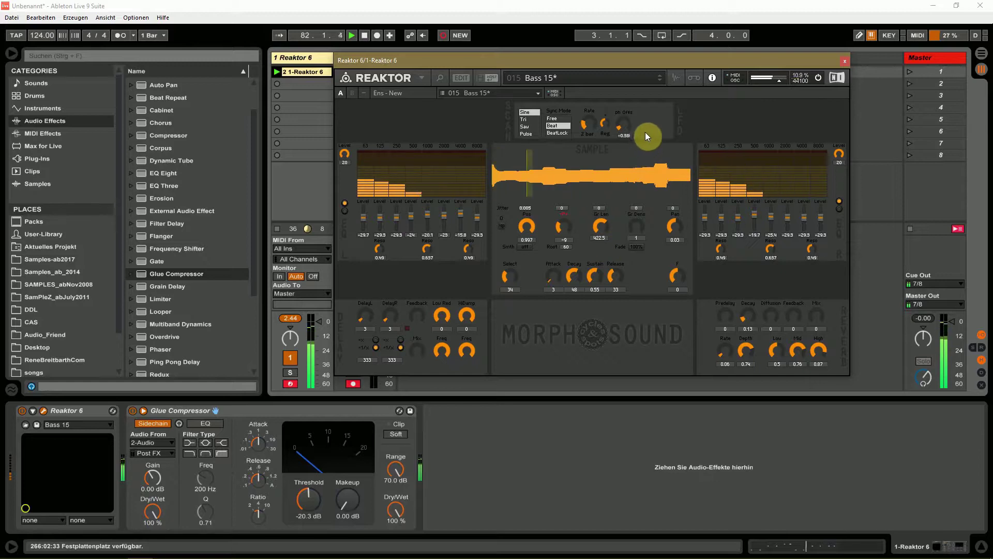
# - Advance from Bass 16 to the Bass 18 snapshot, slow its LFO rate, and set the LFO sync mode to Free
pyautogui.click(663, 82)
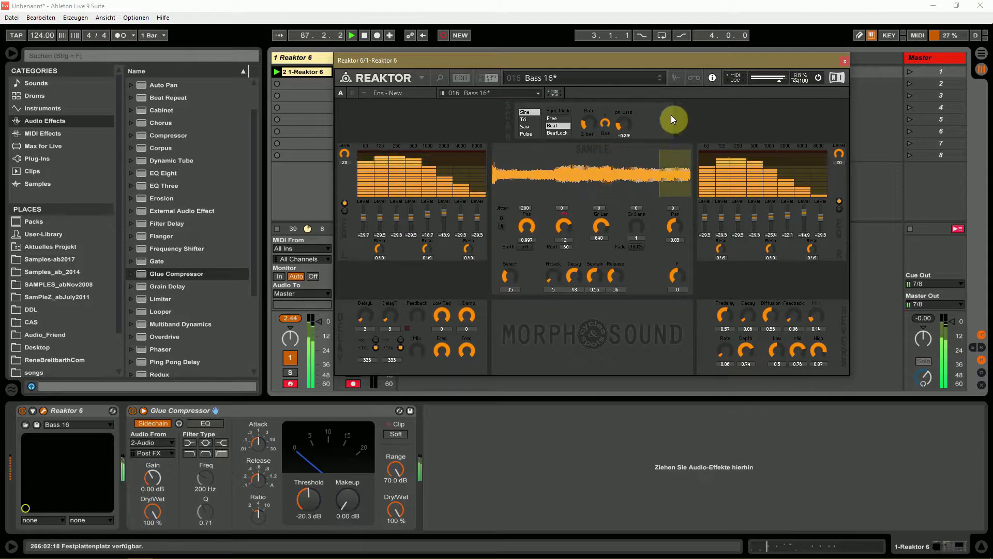
pyautogui.click(660, 82)
pyautogui.click(660, 82)
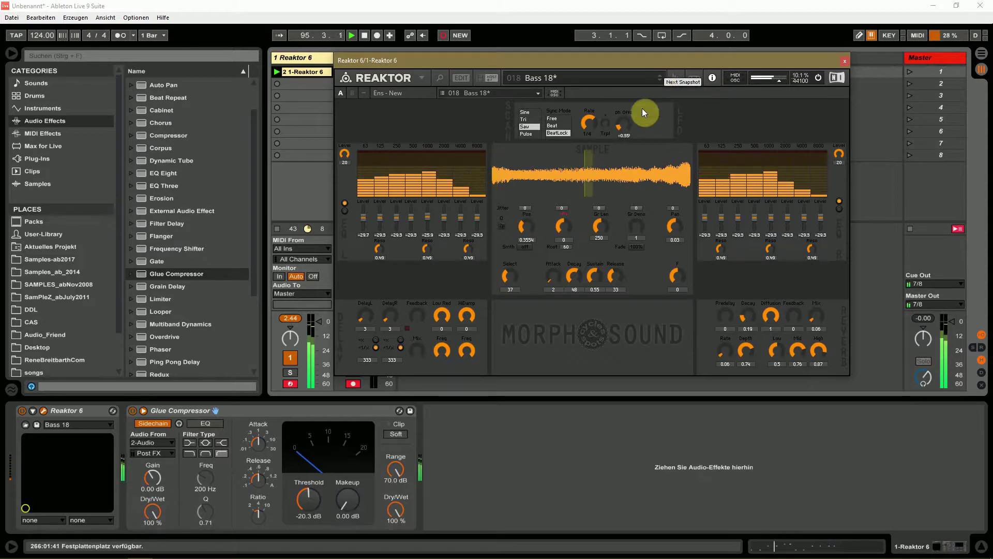
pyautogui.moveTo(593, 124); pyautogui.dragTo(604, 160)
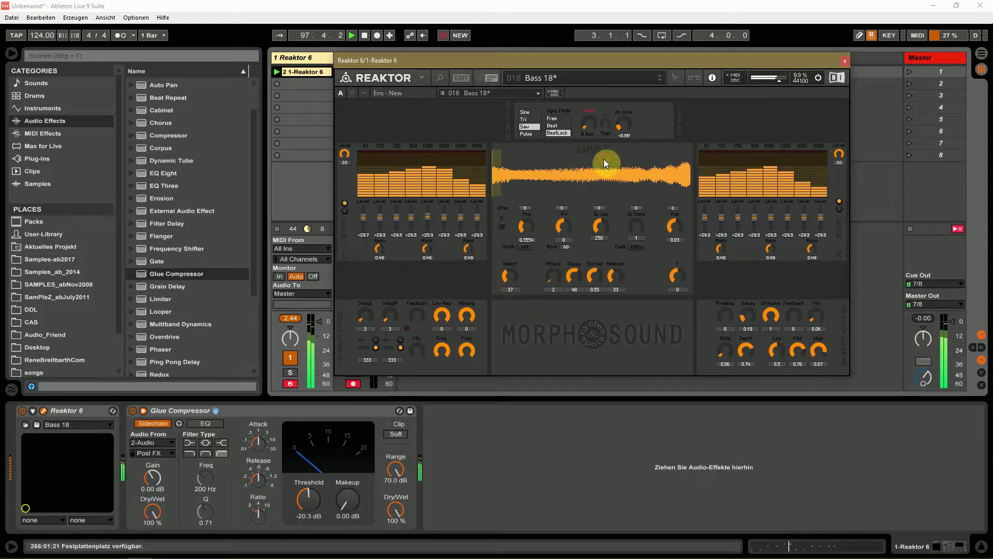
pyautogui.click(558, 119)
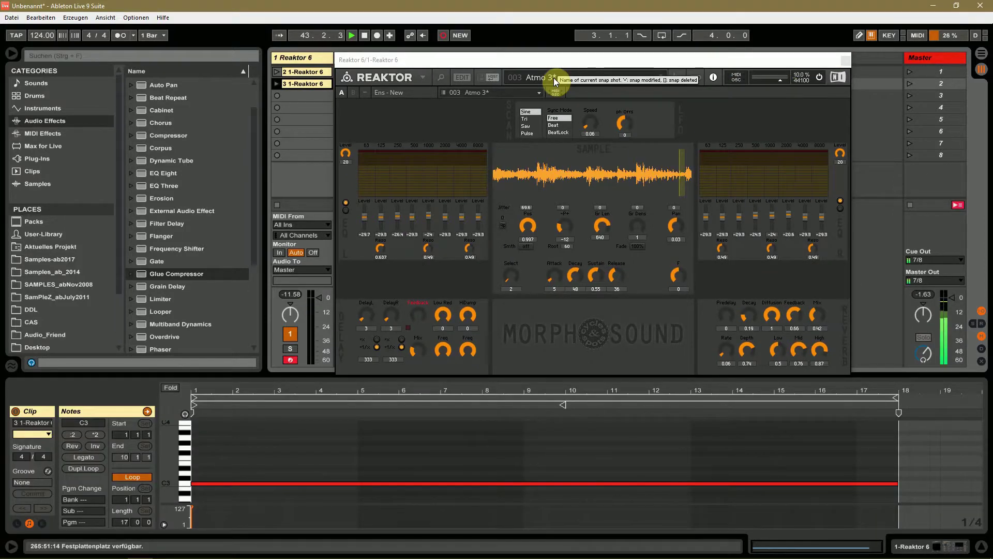
# - Load the Atmo 1 snapshot and launch the second MIDI clip, the one holding the long C3 note
pyautogui.click(552, 78)
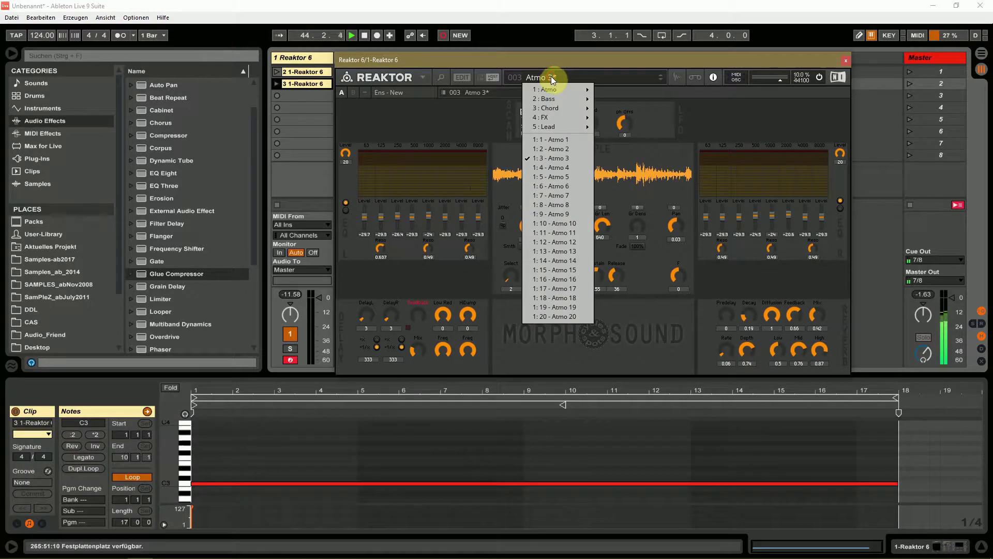
pyautogui.moveTo(554, 91)
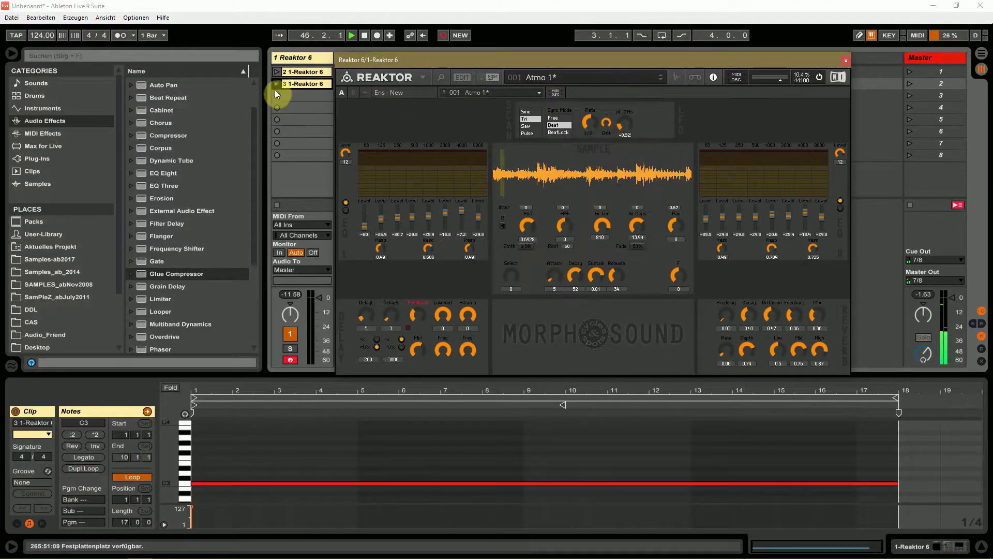
pyautogui.click(274, 89)
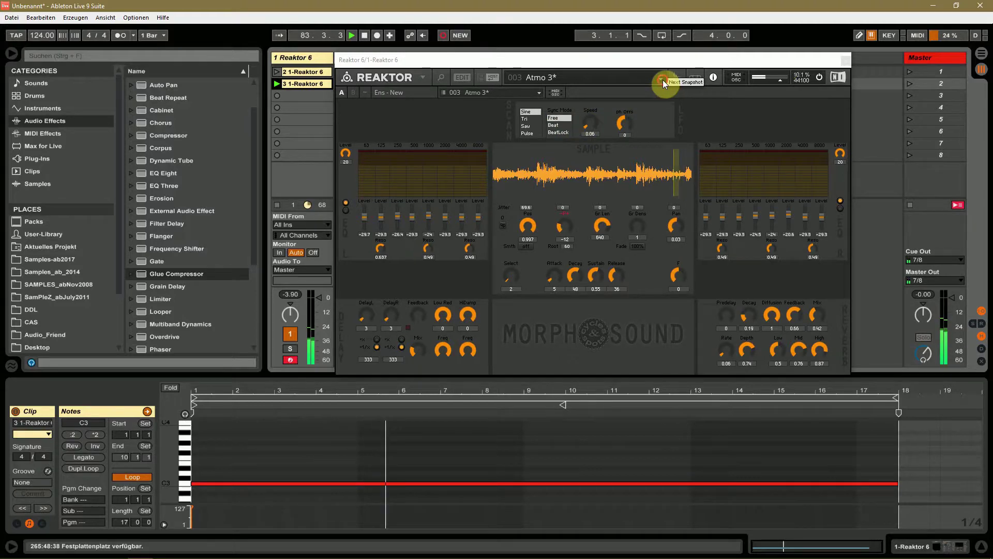
# - Load the Atmo 4 snapshot and set its pitch jitter to 5, keeping the pitch at -12
pyautogui.click(663, 80)
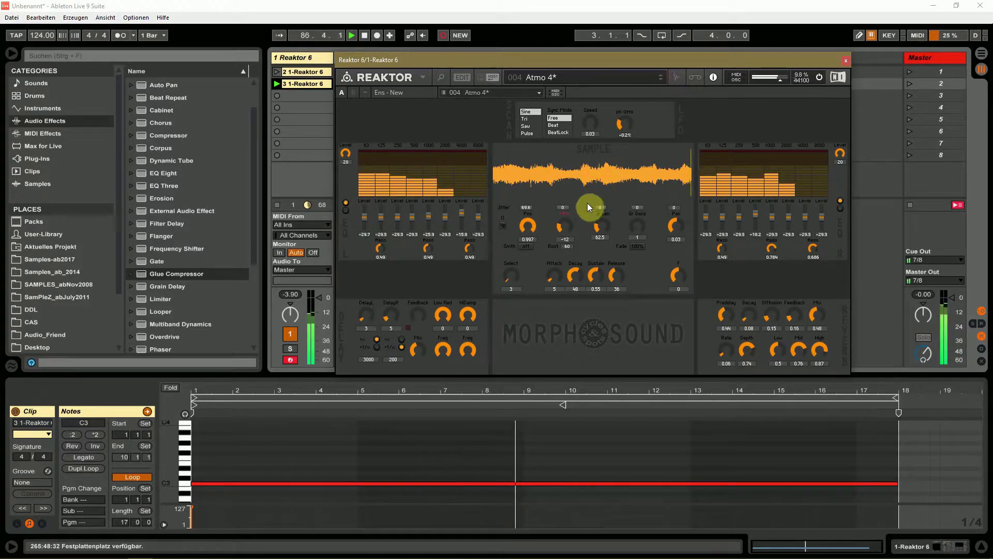
pyautogui.moveTo(567, 217); pyautogui.dragTo(561, 225)
pyautogui.moveTo(565, 218); pyautogui.dragTo(551, 56)
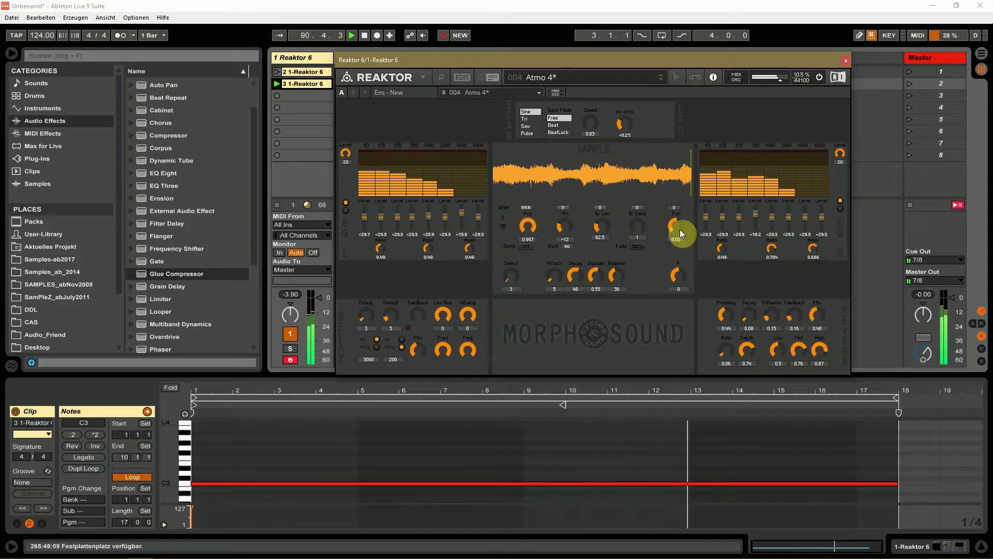
# - Set the jitter to 0.55 for pan, 67 for grain length and 0 for position, with release at 14 and grain density at 1.555
pyautogui.moveTo(675, 210); pyautogui.dragTo(668, 152)
pyautogui.moveTo(621, 235); pyautogui.dragTo(605, 138)
pyautogui.moveTo(528, 215); pyautogui.dragTo(546, 339)
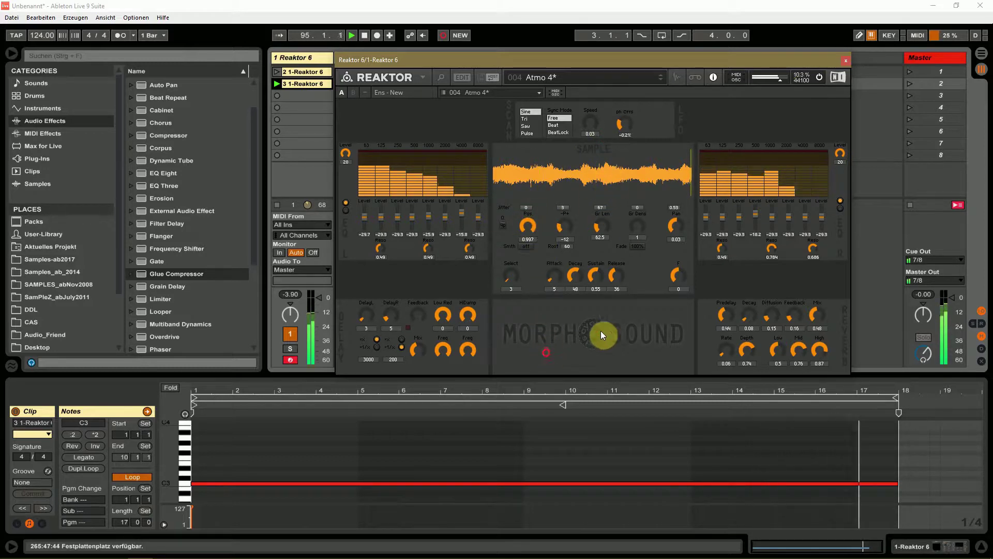
pyautogui.moveTo(619, 270); pyautogui.dragTo(618, 285)
pyautogui.moveTo(635, 231); pyautogui.dragTo(625, 153)
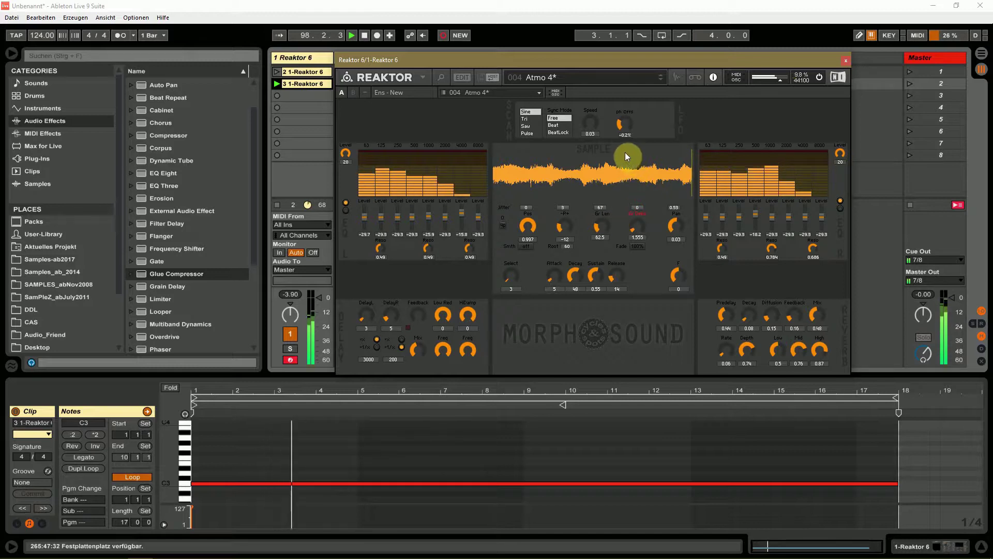
# - Advance through the Atmo 5 and Atmo 6 snapshots to Atmo 7 and adjust the right filter bank's 2000 and 4000 band levels
pyautogui.click(662, 81)
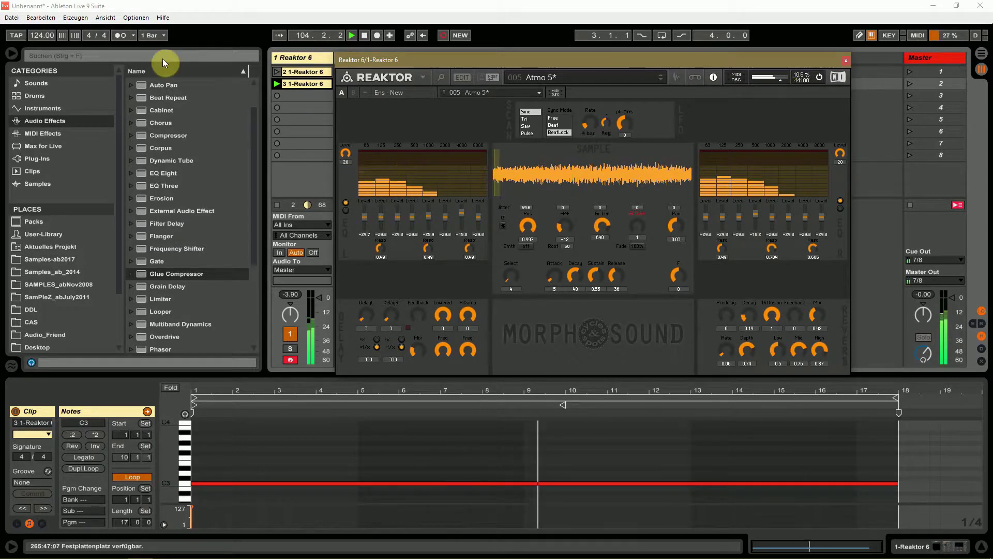
pyautogui.click(120, 36)
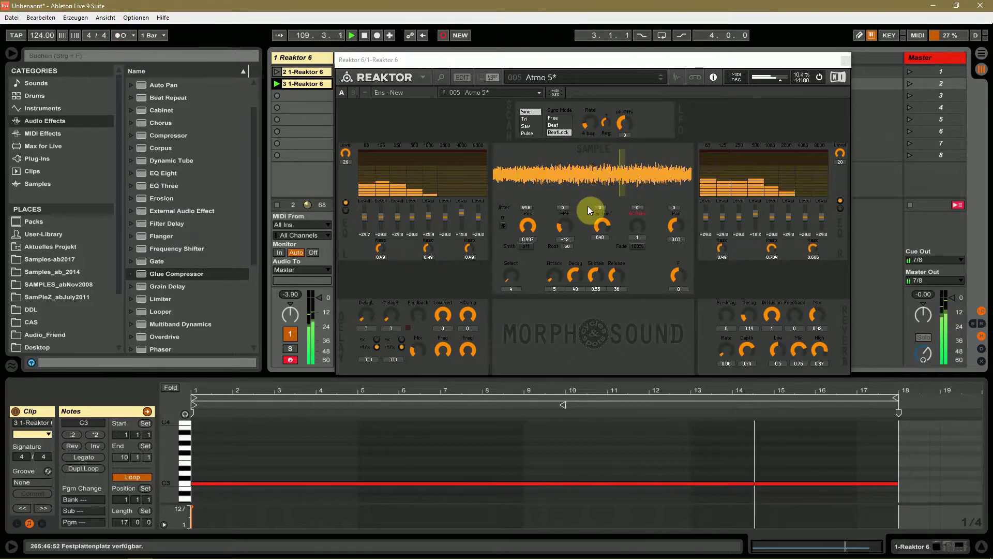
pyautogui.click(660, 79)
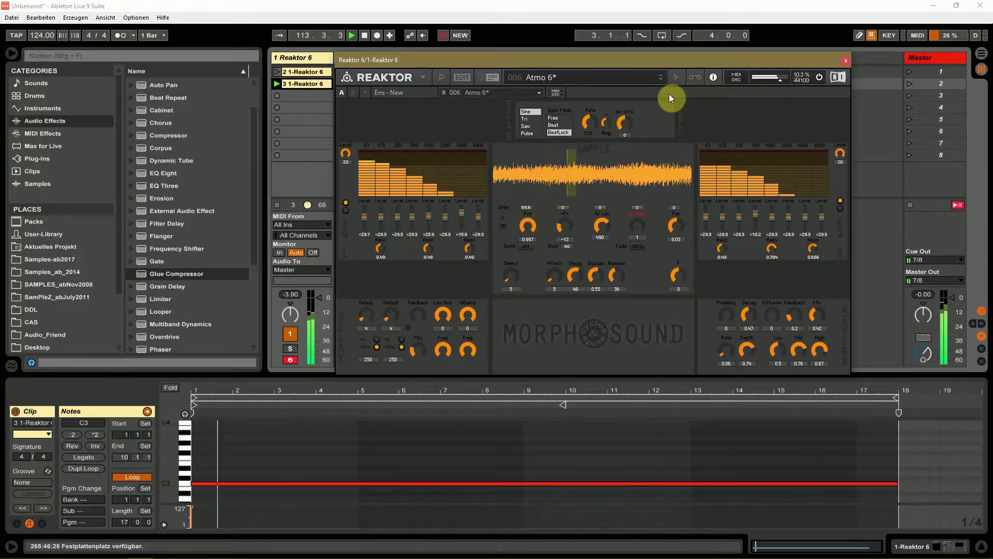
pyautogui.click(661, 79)
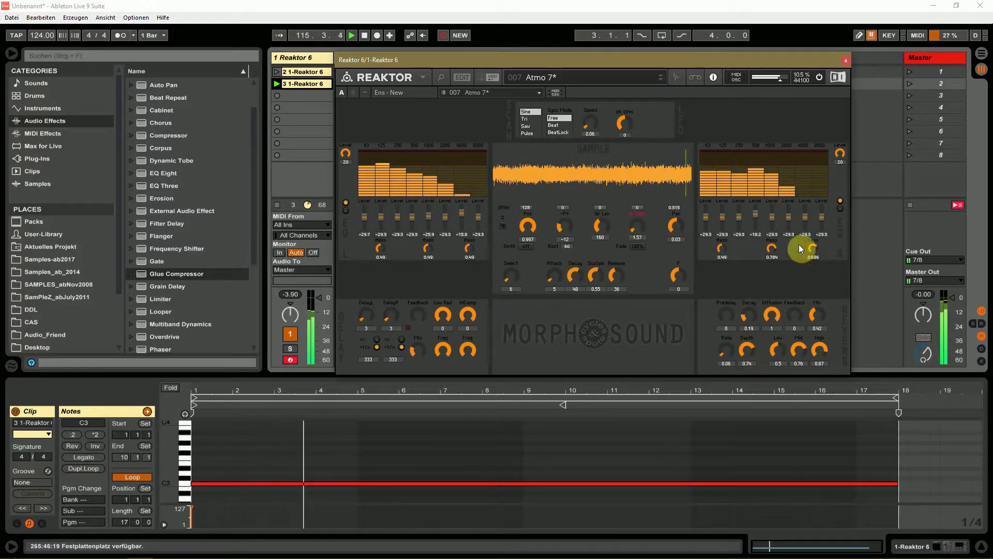
pyautogui.moveTo(805, 222); pyautogui.dragTo(789, 209)
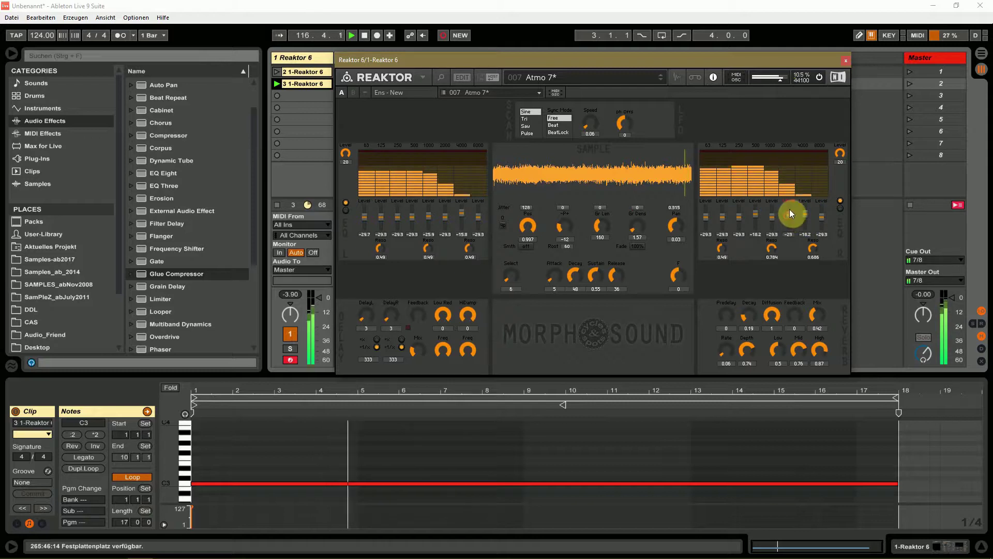
# - Lower most of Atmo 7's left and right filter band levels to about -60, adjust the resonances and set the pitch jitter to 1.78
pyautogui.moveTo(812, 247); pyautogui.dragTo(812, 244)
pyautogui.moveTo(468, 251); pyautogui.dragTo(445, 210)
pyautogui.moveTo(371, 215); pyautogui.dragTo(398, 229)
pyautogui.moveTo(707, 215); pyautogui.dragTo(738, 257)
pyautogui.moveTo(740, 219); pyautogui.dragTo(685, 278)
pyautogui.moveTo(731, 243); pyautogui.dragTo(733, 293)
pyautogui.moveTo(379, 243); pyautogui.dragTo(407, 265)
pyautogui.moveTo(412, 216); pyautogui.dragTo(461, 257)
pyautogui.moveTo(775, 220); pyautogui.dragTo(805, 293)
pyautogui.moveTo(772, 250); pyautogui.dragTo(772, 238)
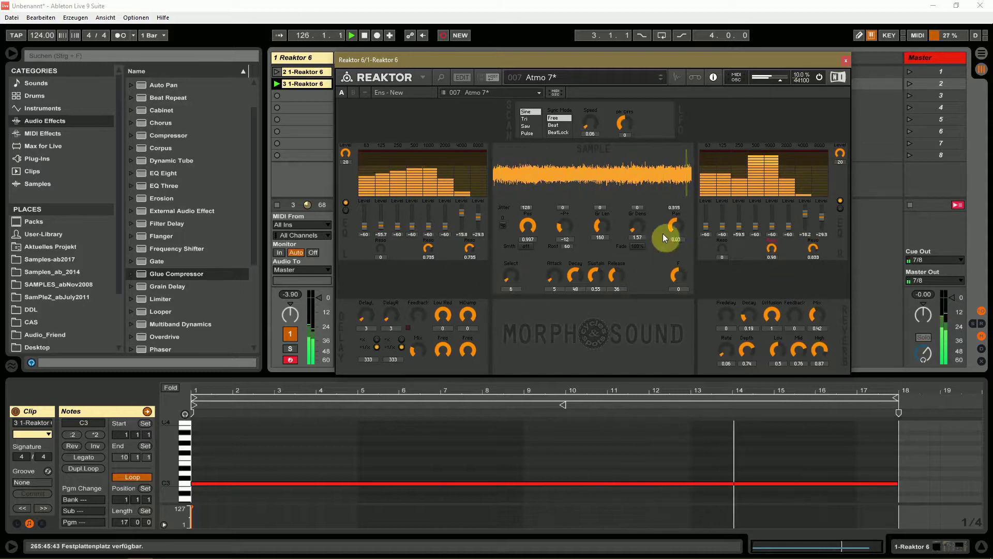
pyautogui.moveTo(570, 217); pyautogui.dragTo(566, 184)
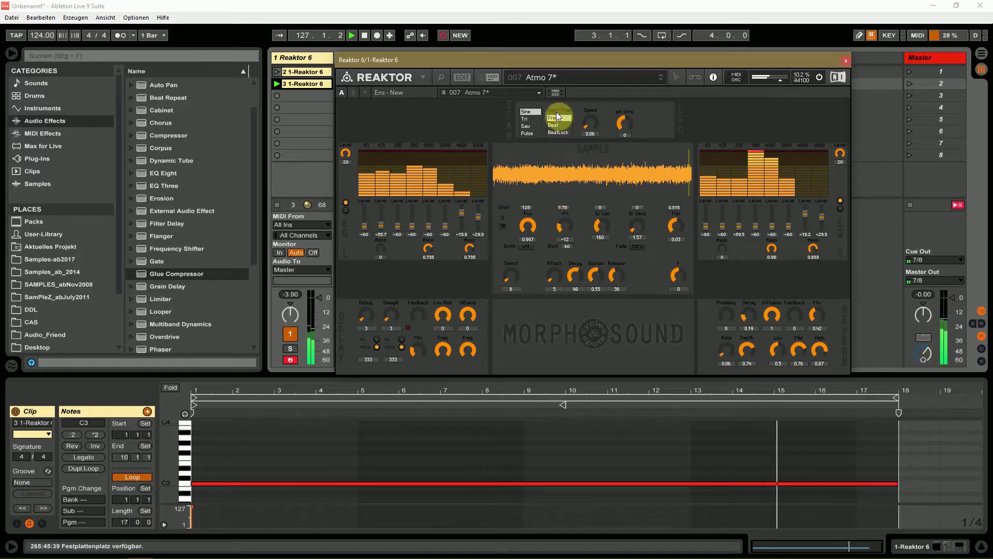
# - Load the Atmo 8 snapshot and set its scan speed to 500 and grain position to about 0.44
pyautogui.click(661, 79)
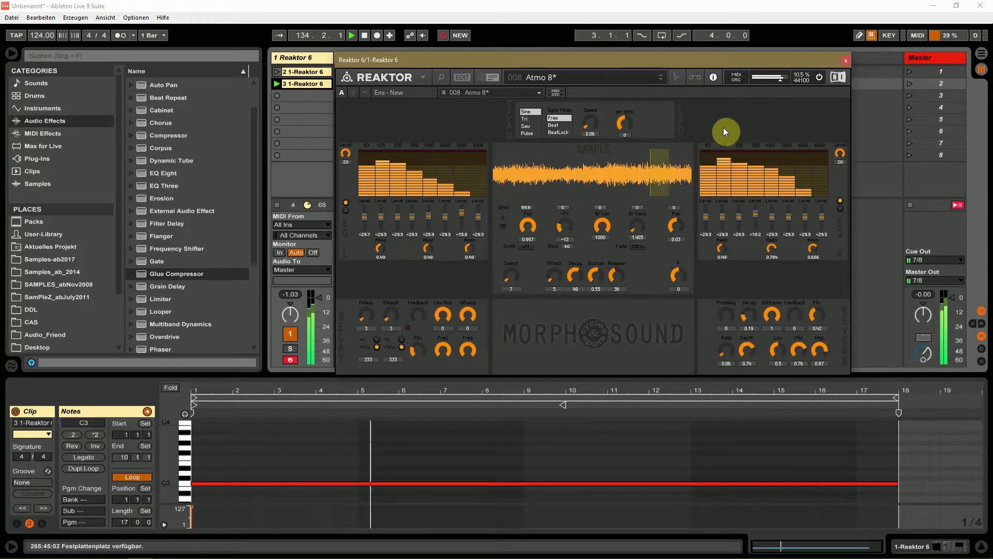
pyautogui.moveTo(595, 128); pyautogui.dragTo(579, 8)
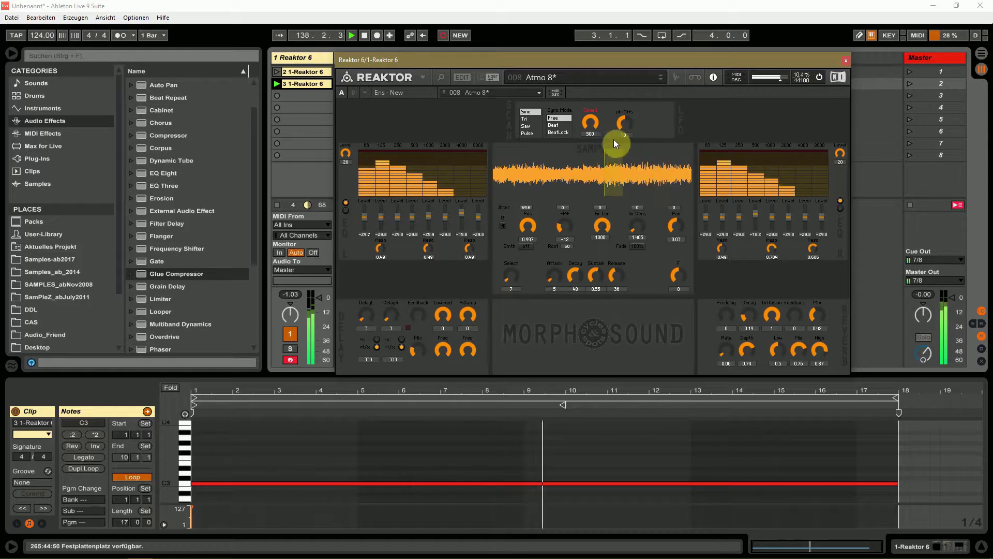
pyautogui.moveTo(531, 235); pyautogui.dragTo(548, 327)
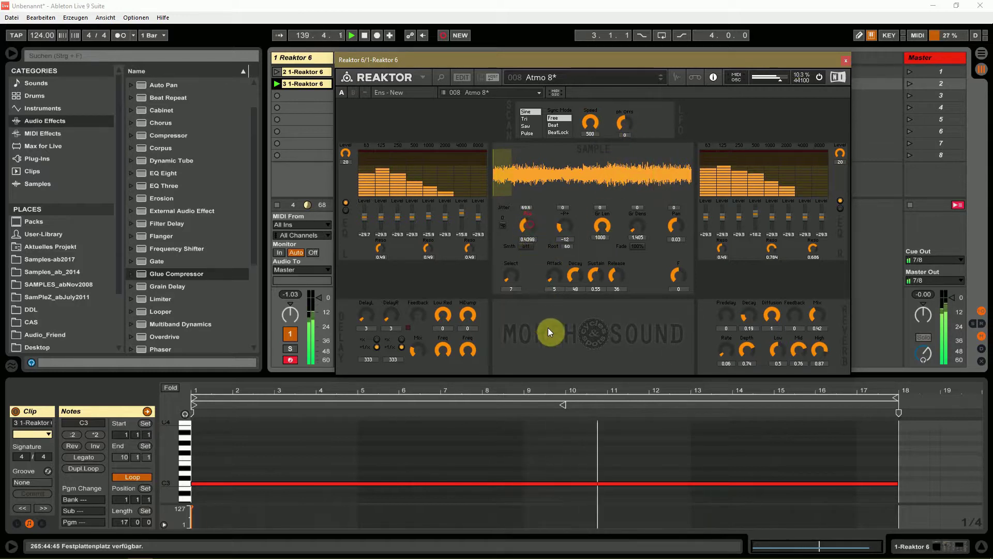
# - Advance to the Atmo 10 snapshot, set its scan rate to 8 bar, and move on to Atmo 11
pyautogui.click(662, 81)
pyautogui.click(662, 81)
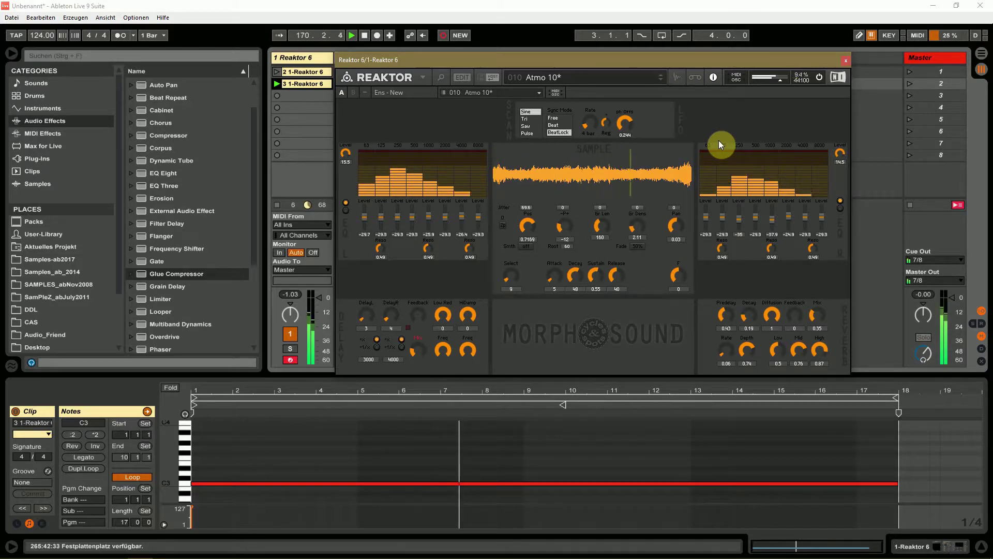
pyautogui.moveTo(586, 125); pyautogui.dragTo(604, 153)
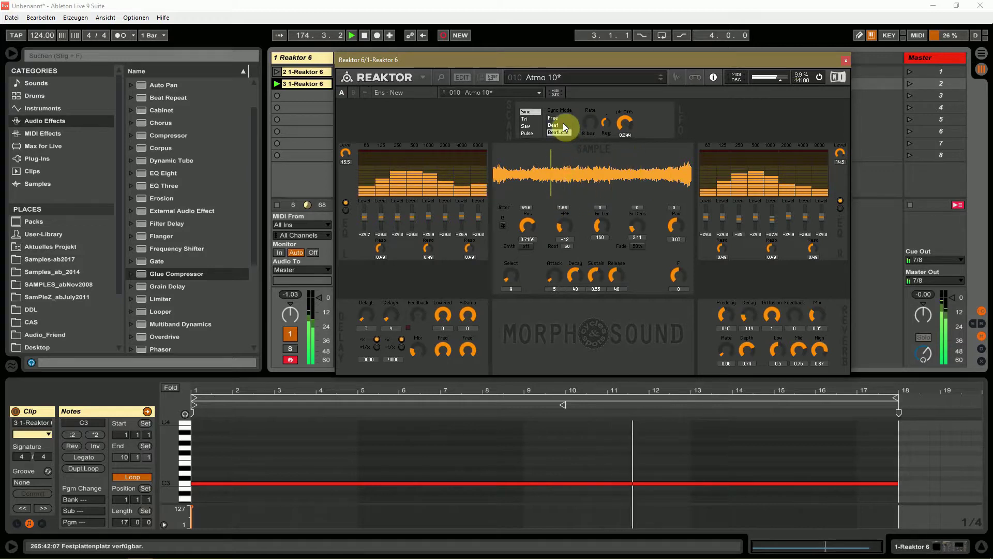
pyautogui.click(660, 80)
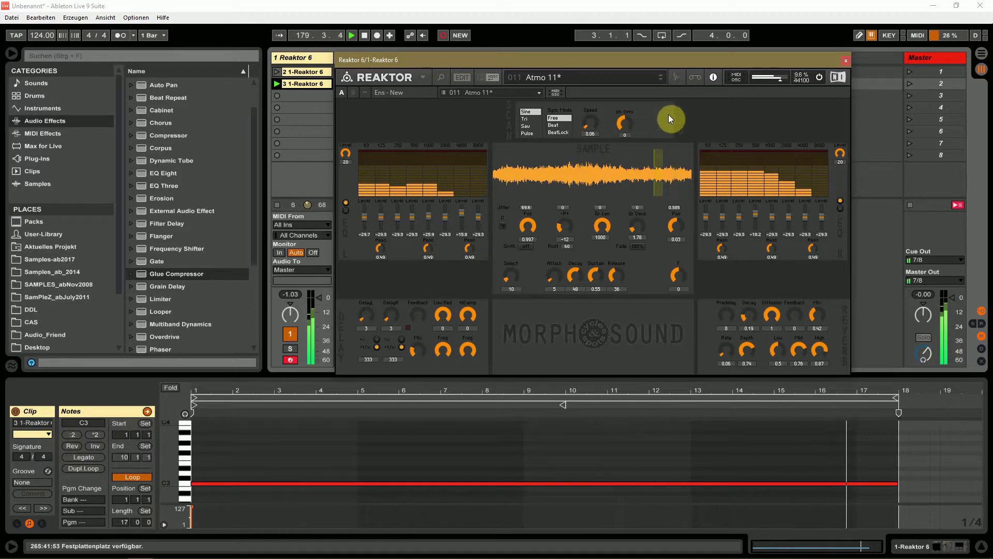
# - Load the FX 1 snapshot and sweep its scan speed up to about 254 and back down to 0.09
pyautogui.click(553, 76)
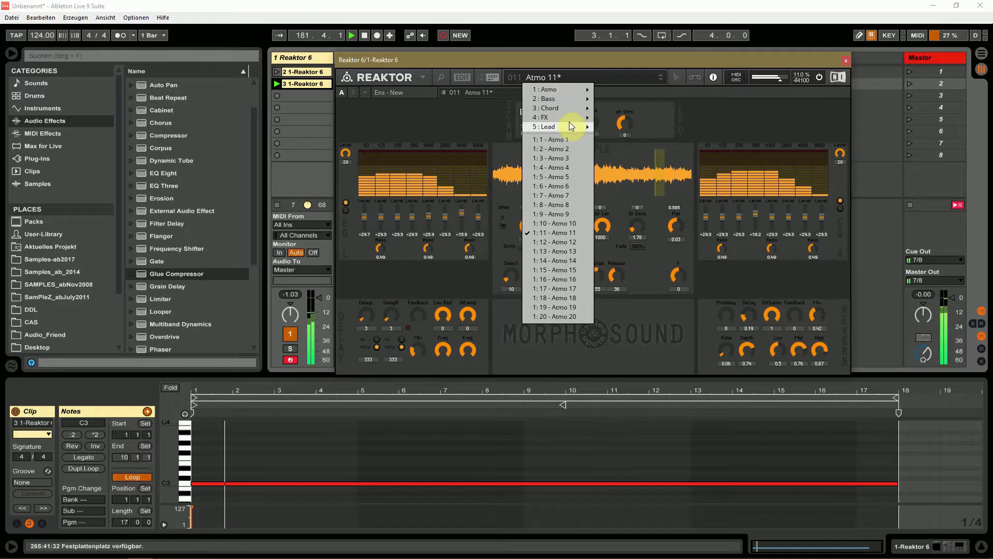
pyautogui.moveTo(569, 117)
pyautogui.click(617, 119)
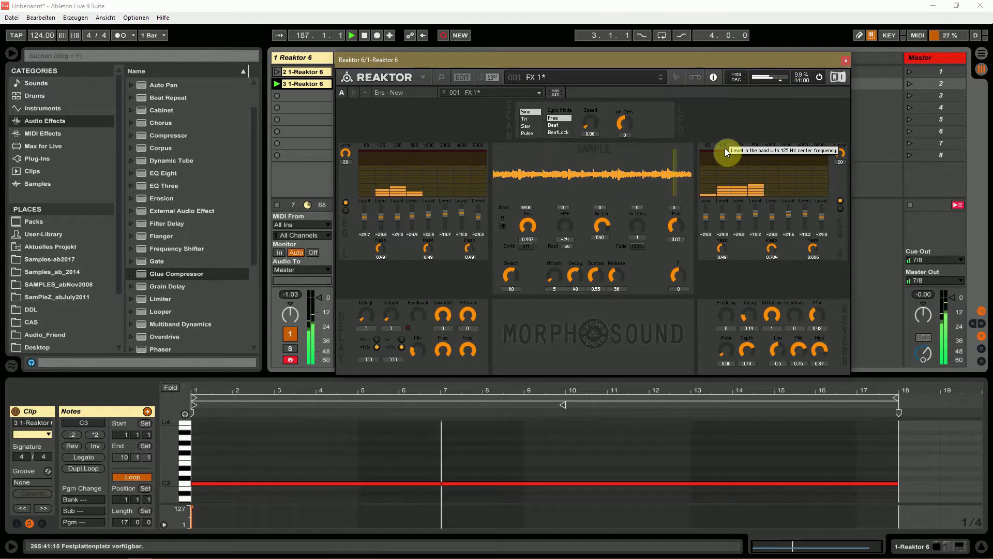
pyautogui.moveTo(588, 126); pyautogui.dragTo(586, 35)
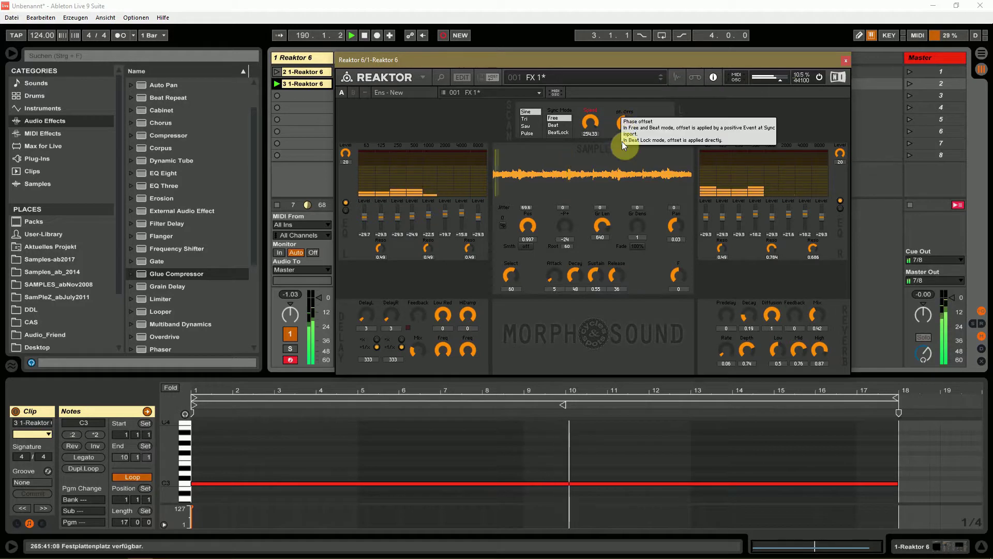
pyautogui.moveTo(594, 122); pyautogui.dragTo(584, 244)
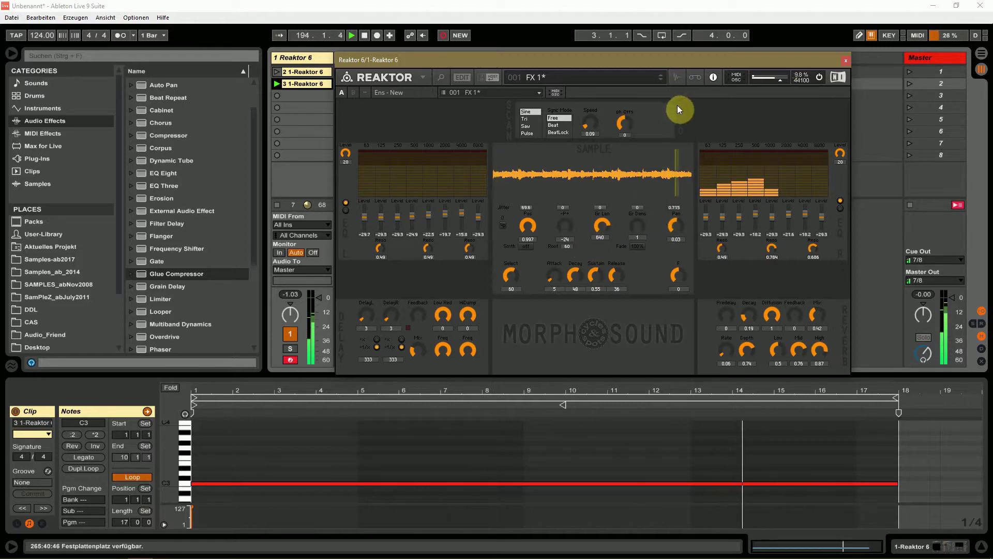
# - Advance to the FX 6 snapshot and set grain length to 160, grain density to 1.015 and scan speed to about 0.15
pyautogui.click(662, 81)
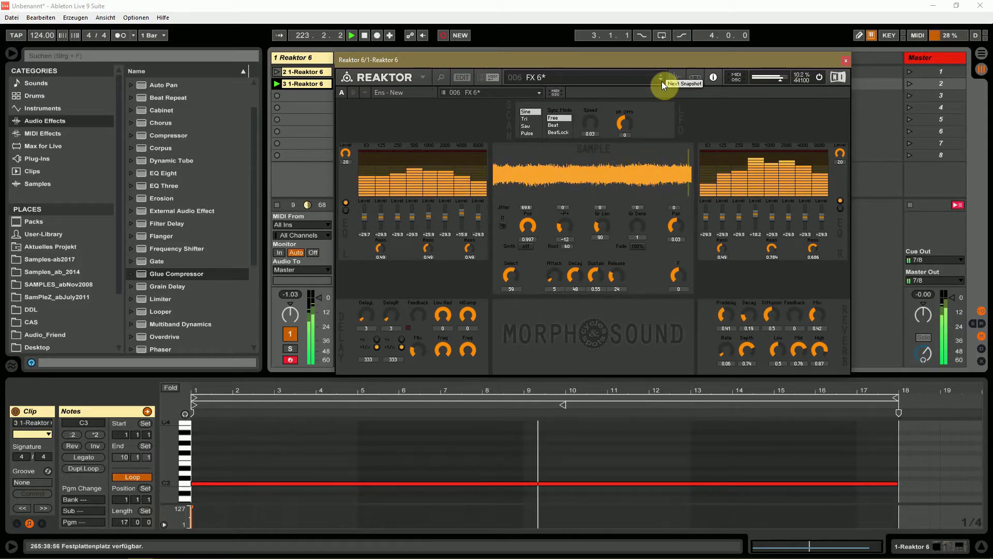
pyautogui.moveTo(603, 228); pyautogui.dragTo(609, 203)
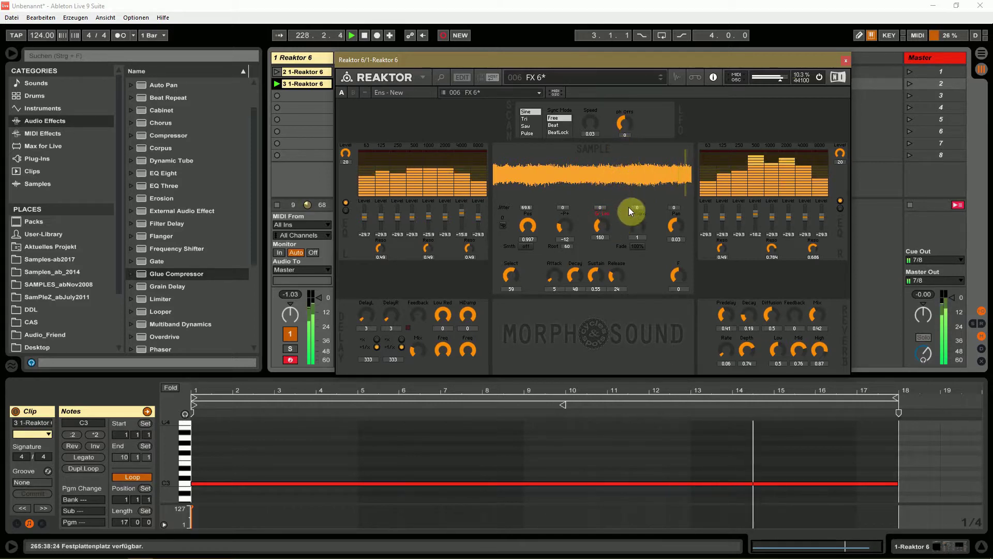
pyautogui.moveTo(635, 223); pyautogui.dragTo(599, 190)
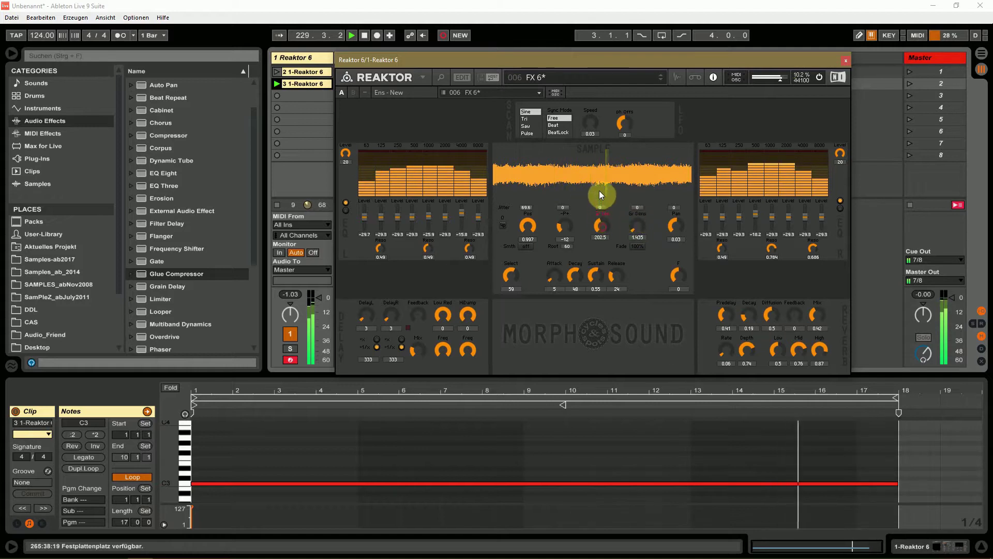
pyautogui.moveTo(602, 153); pyautogui.dragTo(615, 200)
pyautogui.moveTo(590, 124); pyautogui.dragTo(603, 210)
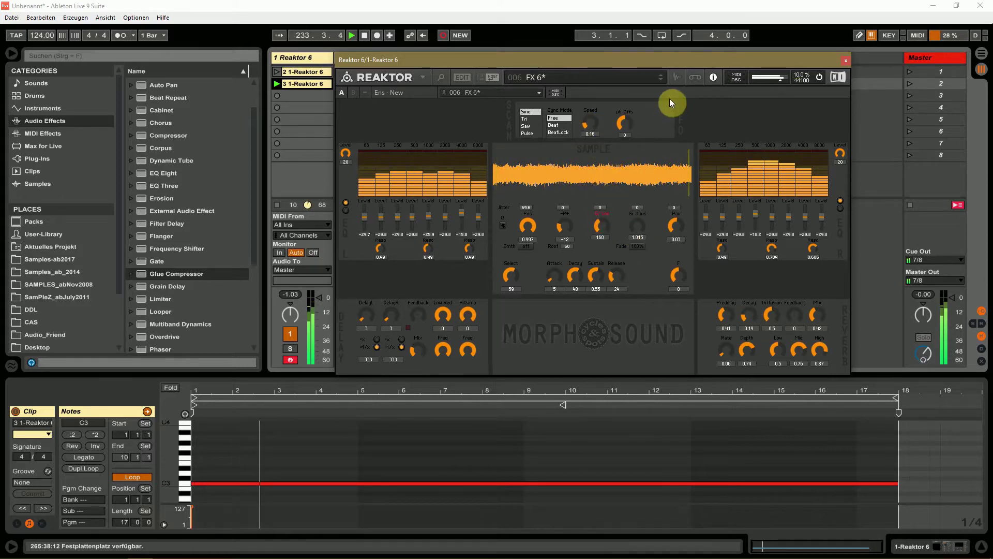
# - Advance to the FX 8 snapshot, stop the looping C3 clip and load Lead 1 from the Lead bank
pyautogui.click(661, 80)
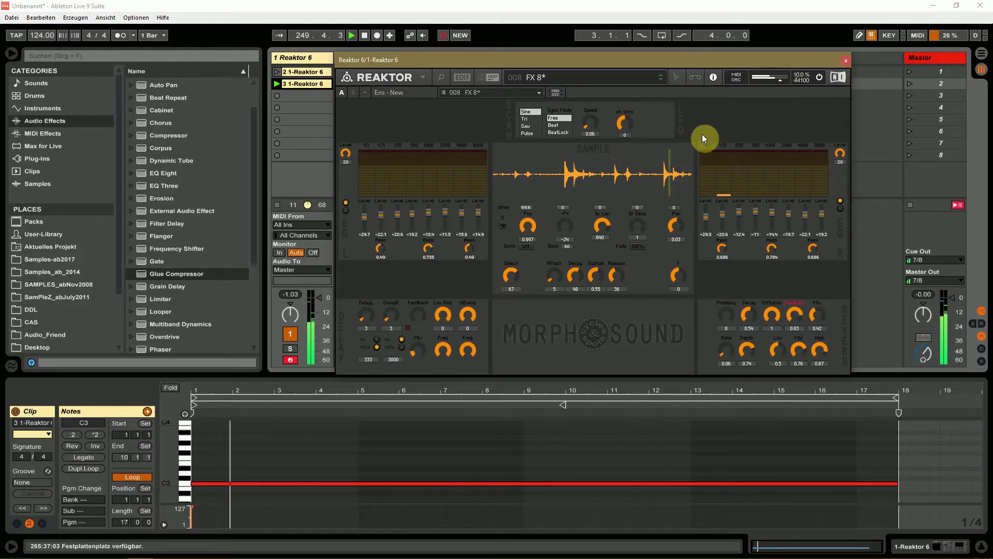
pyautogui.click(579, 79)
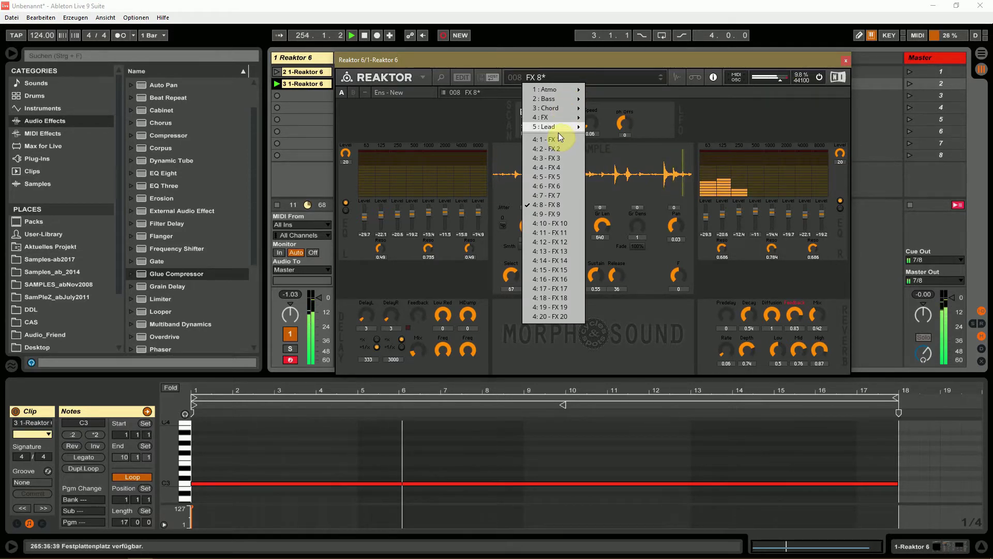
pyautogui.moveTo(556, 129)
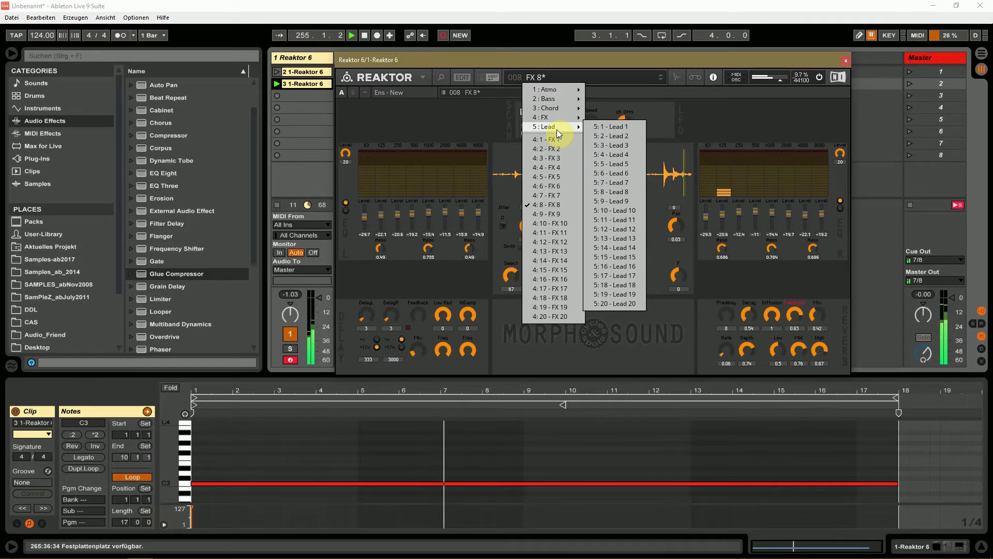
pyautogui.click(621, 128)
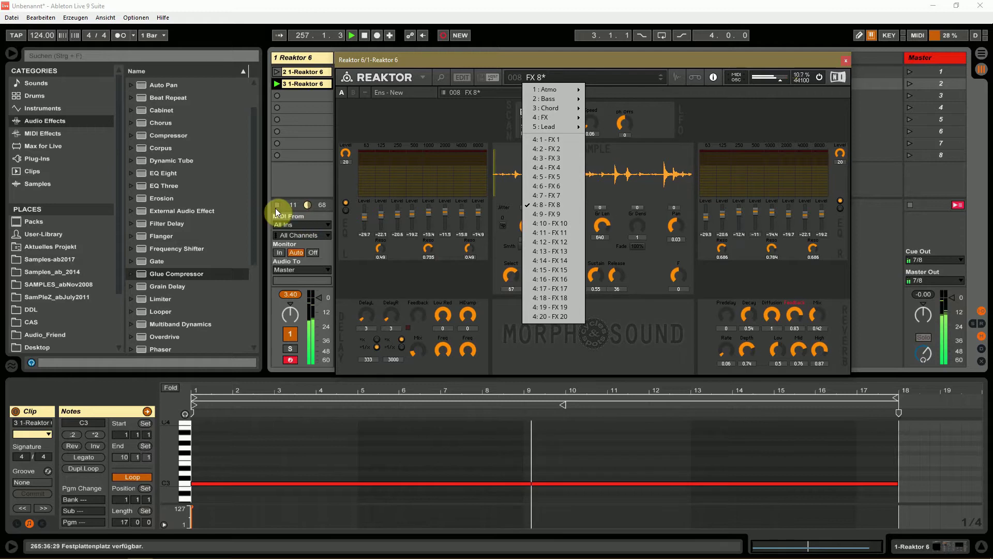
pyautogui.moveTo(571, 128)
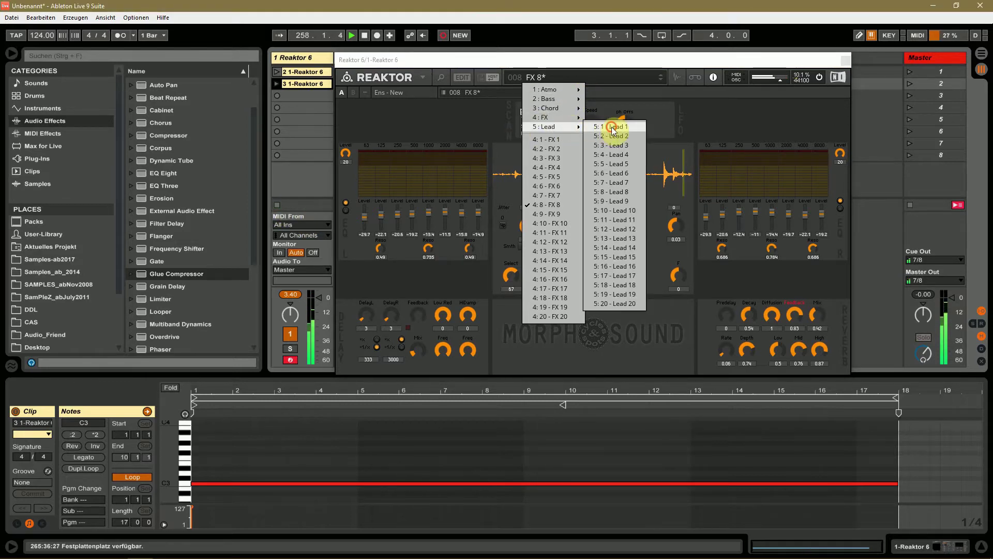
pyautogui.click(612, 127)
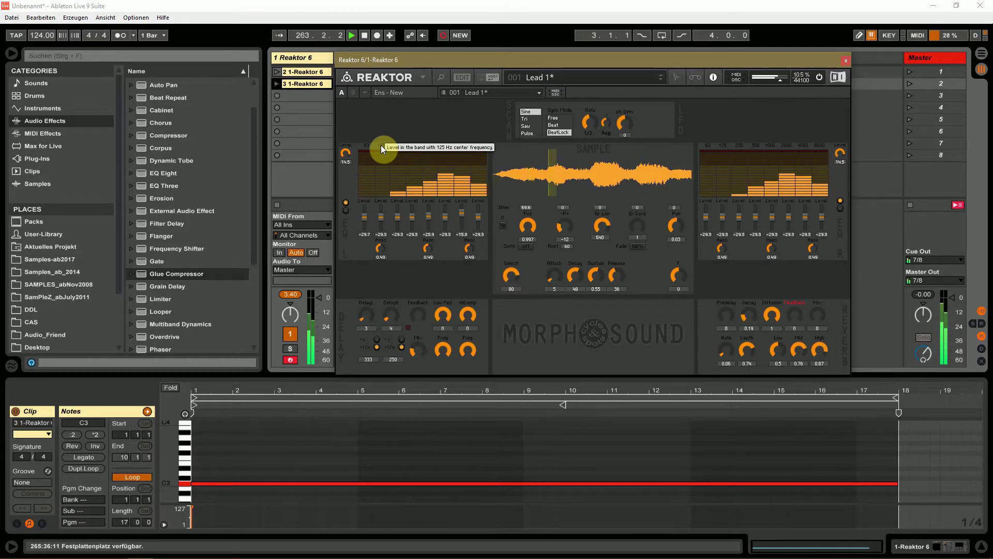
# - Turn on the metronome and advance through the Lead 2 snapshot to Lead 3
pyautogui.click(115, 36)
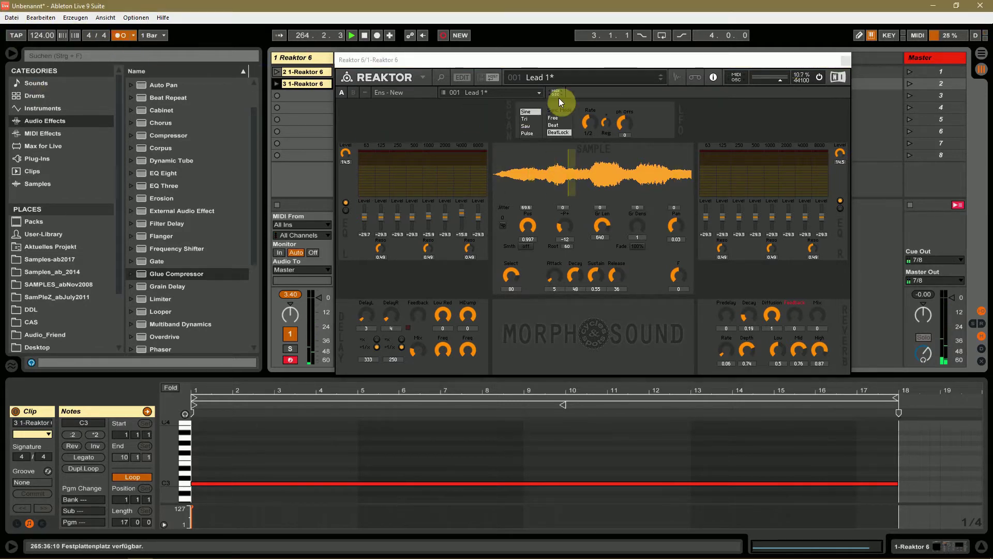
pyautogui.click(662, 80)
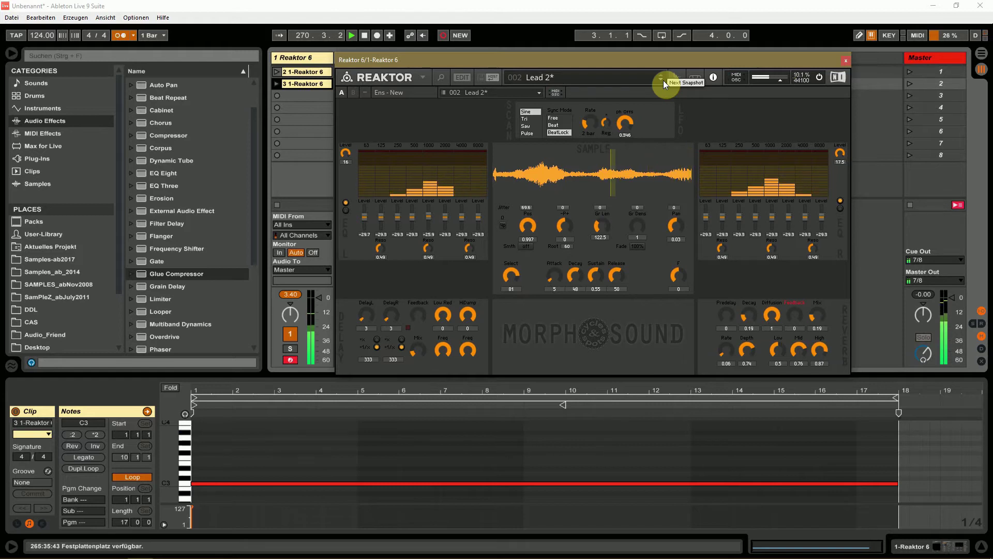
pyautogui.click(663, 80)
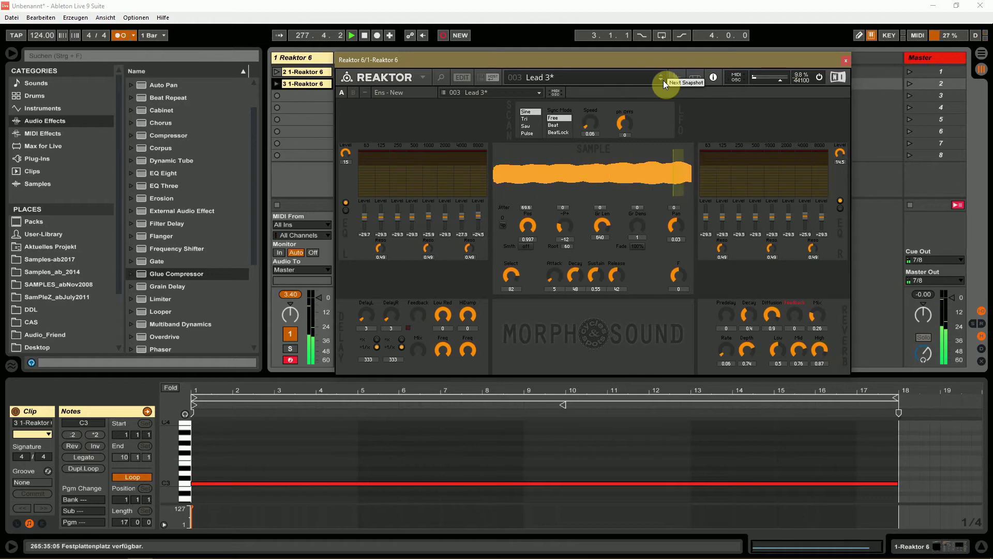
# - Step onward through the Lead bank, trying Lead 16 and Lead 17 and ending on the Lead 20 snapshot
pyautogui.click(662, 79)
pyautogui.click(664, 80)
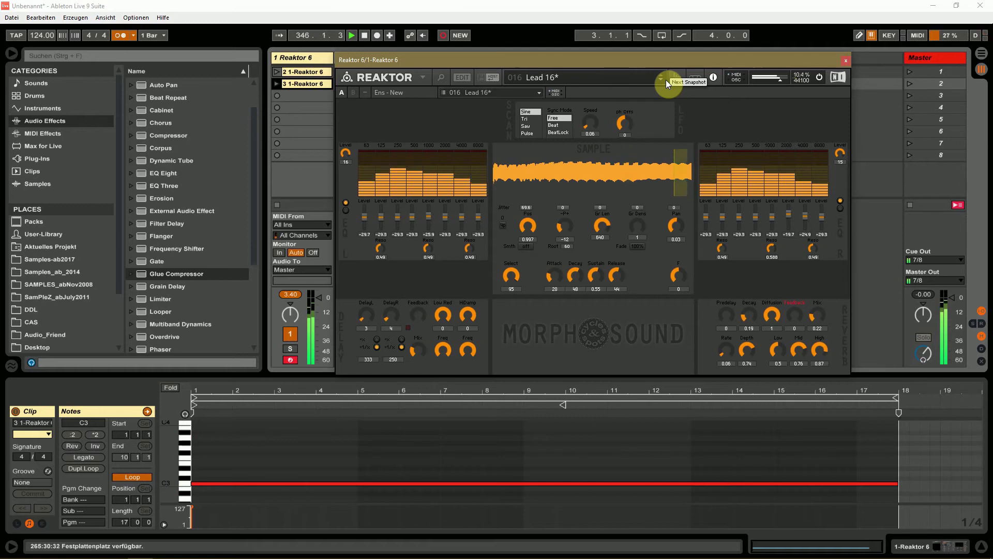
pyautogui.click(666, 81)
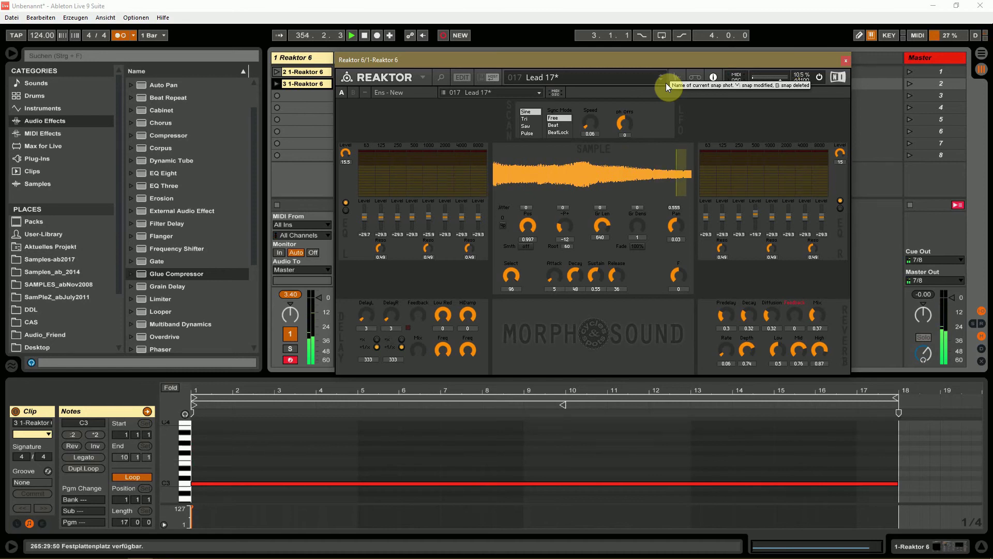
pyautogui.click(661, 81)
pyautogui.click(662, 80)
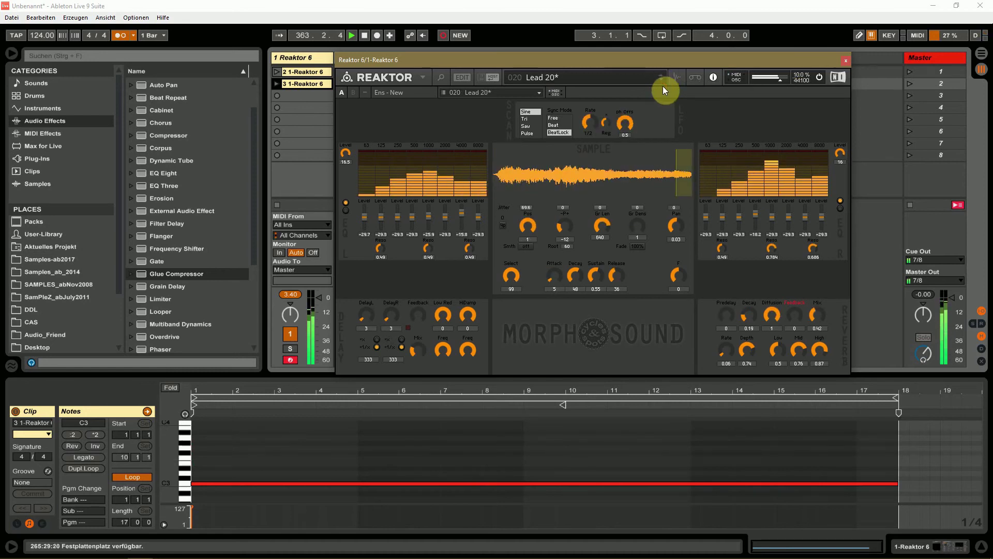